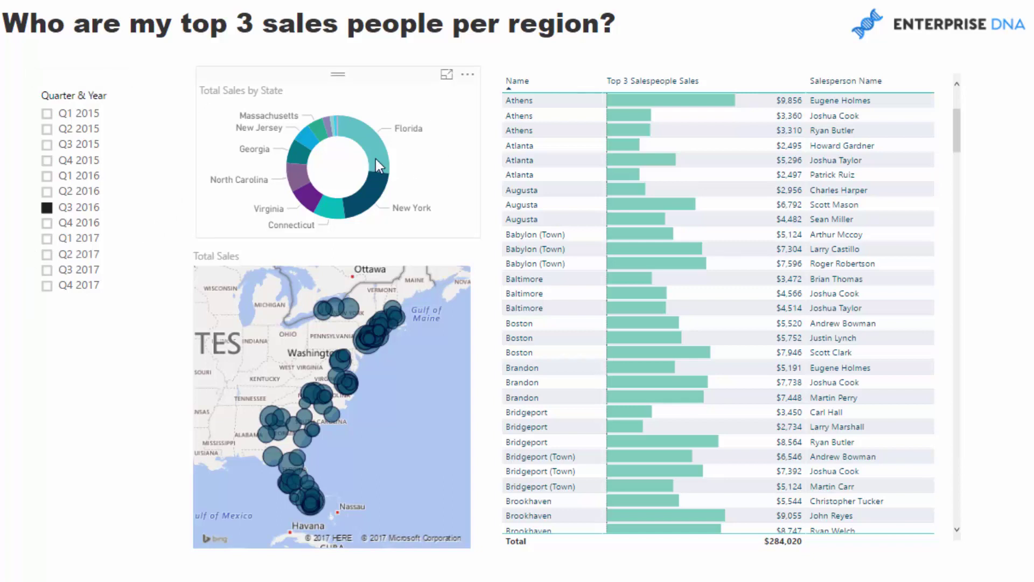
Step: Filter the finished top 3 salespeople report to Q1 2016
mouse_move(379, 144)
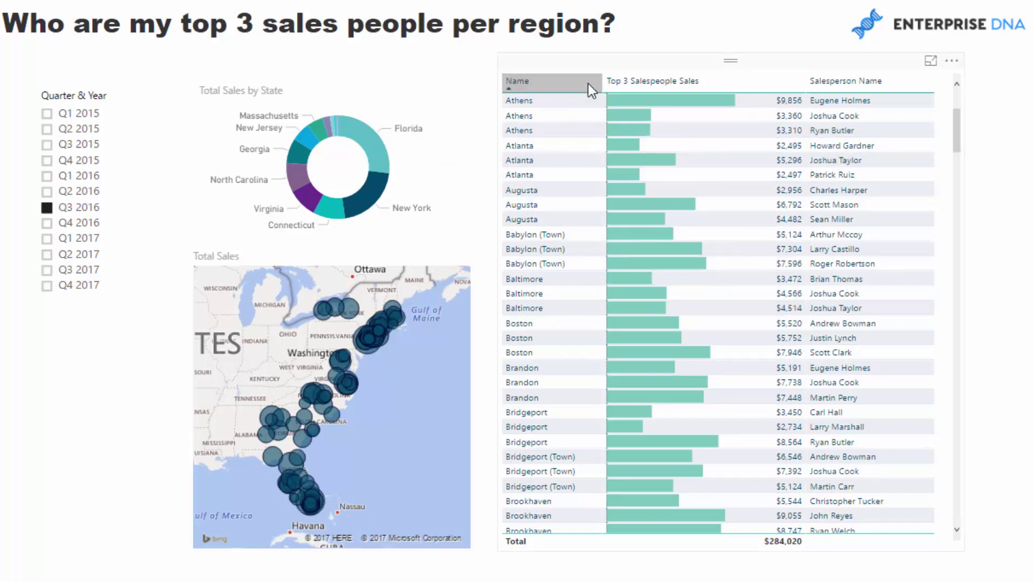
mouse_move(677, 104)
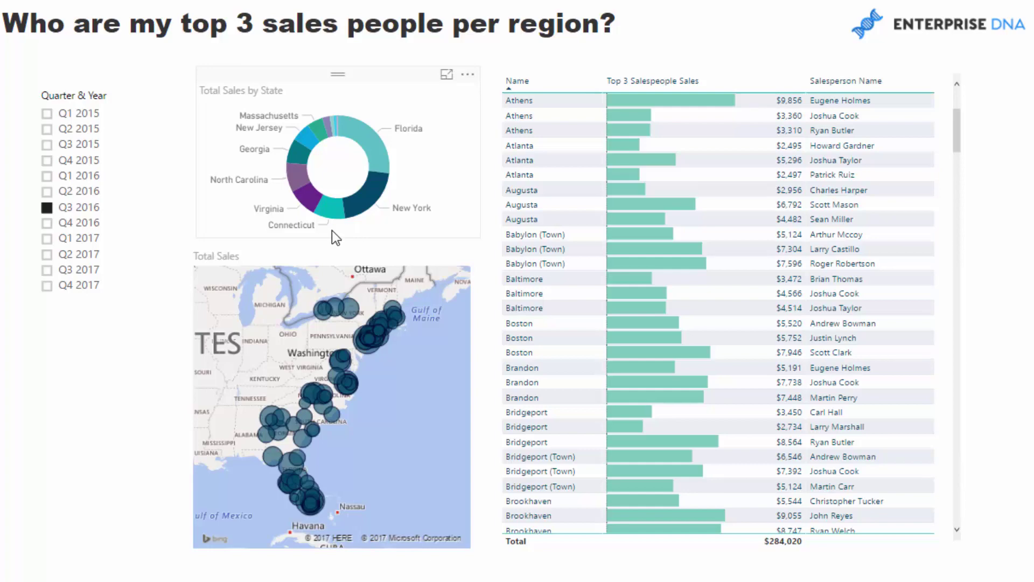
click(47, 191)
click(48, 177)
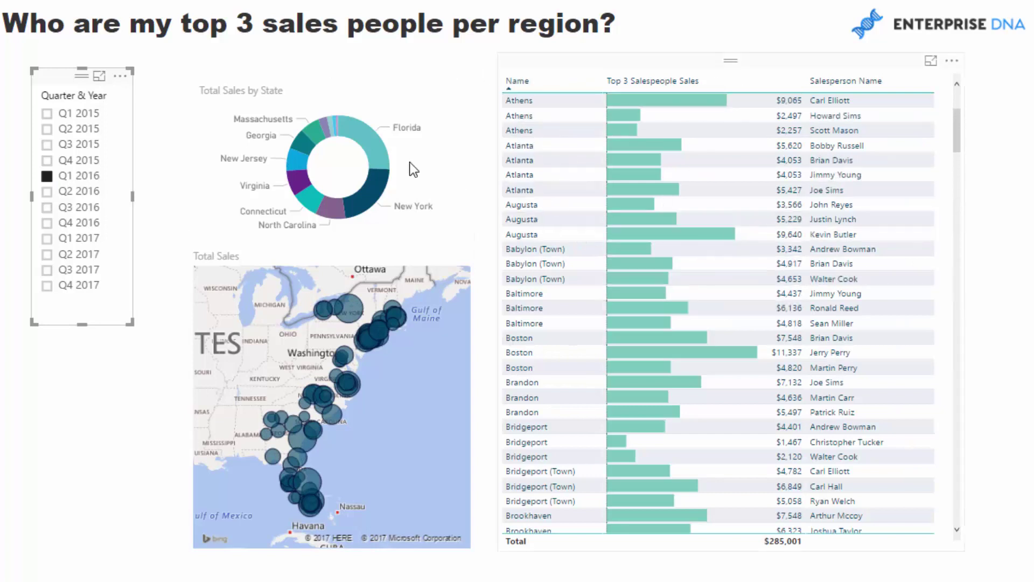
Step: Examine the top 3 salespeople by location for New Jersey and for Massachusetts, clearing each state selection
click(298, 160)
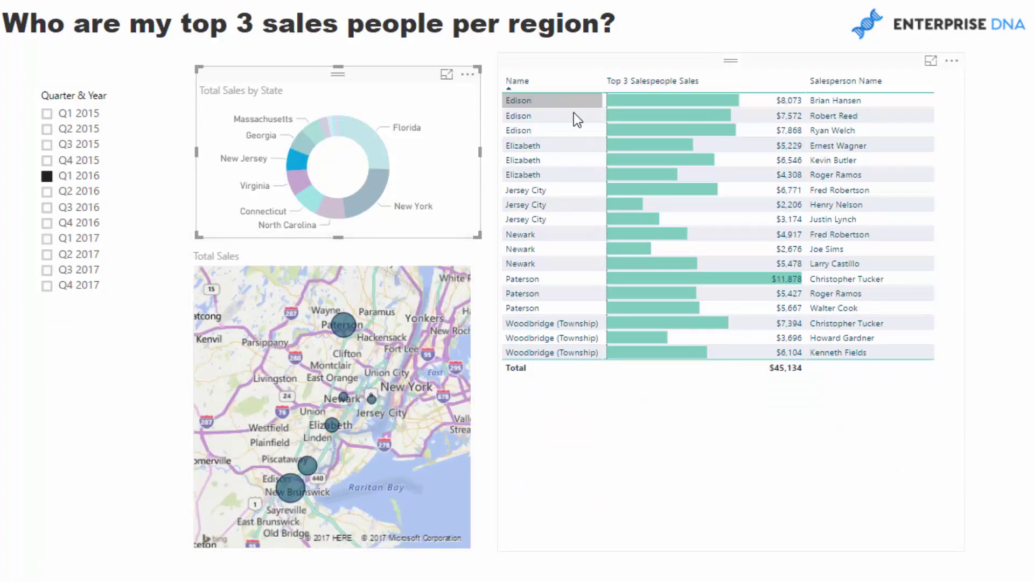
mouse_move(731, 132)
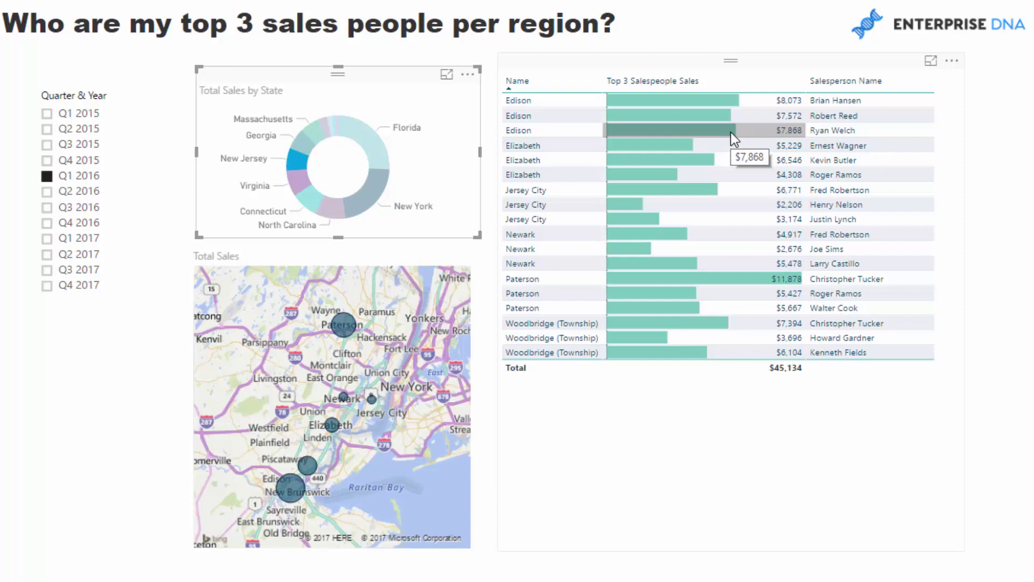
click(307, 156)
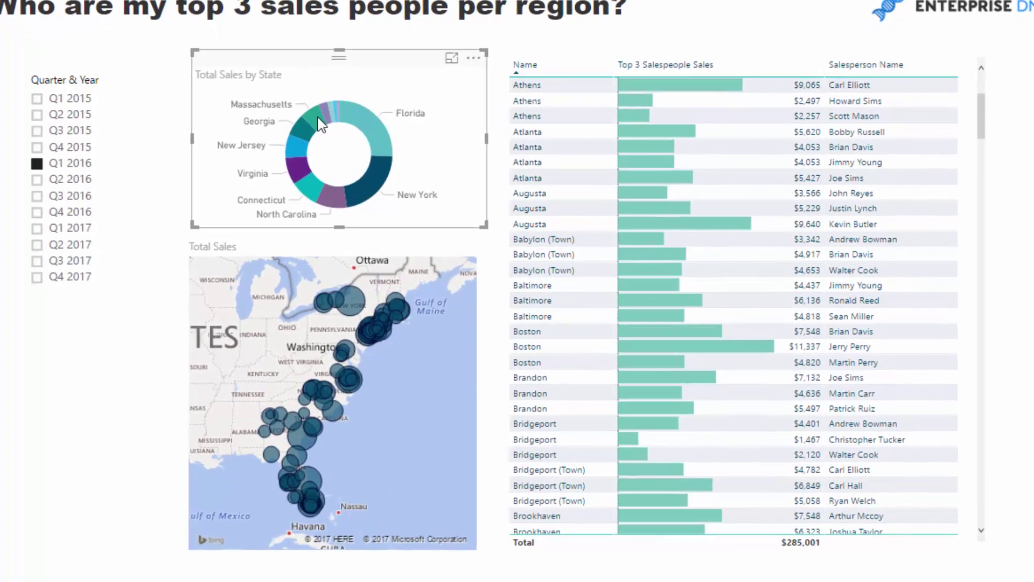
click(313, 130)
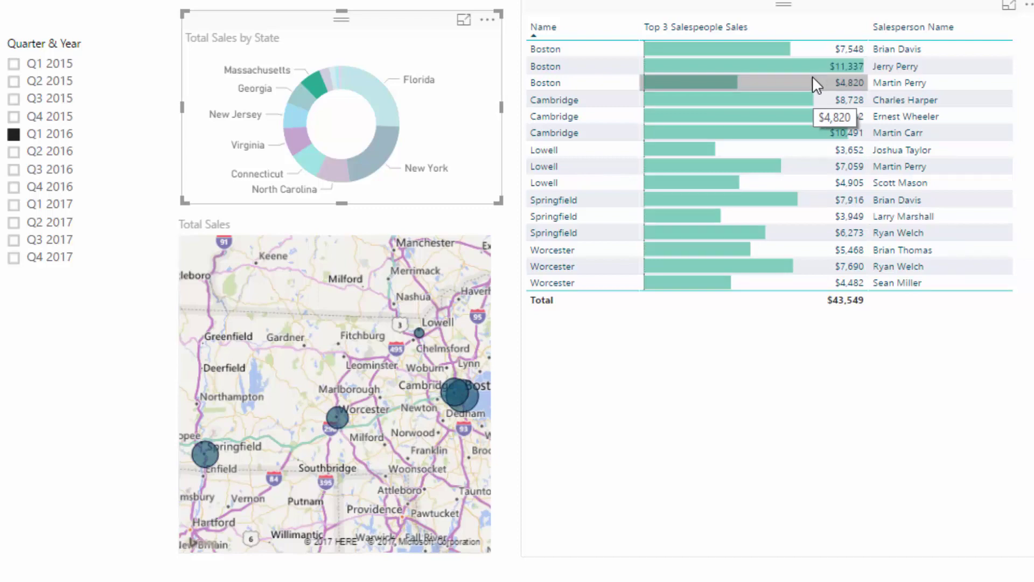
click(315, 89)
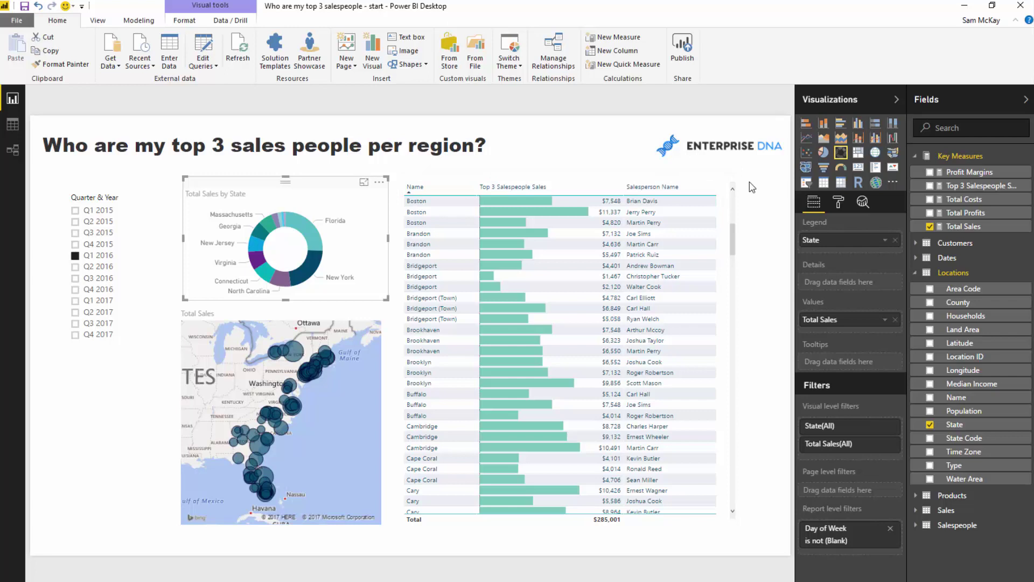
Step: Minimize the finished report and return to the blank "Who are my top 3 sales people?" report
click(752, 187)
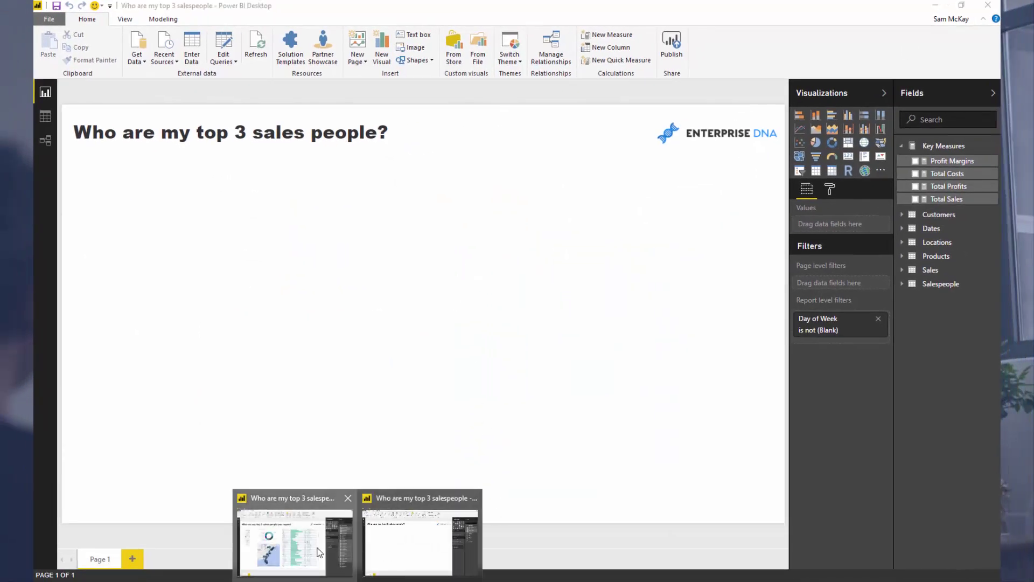
click(388, 552)
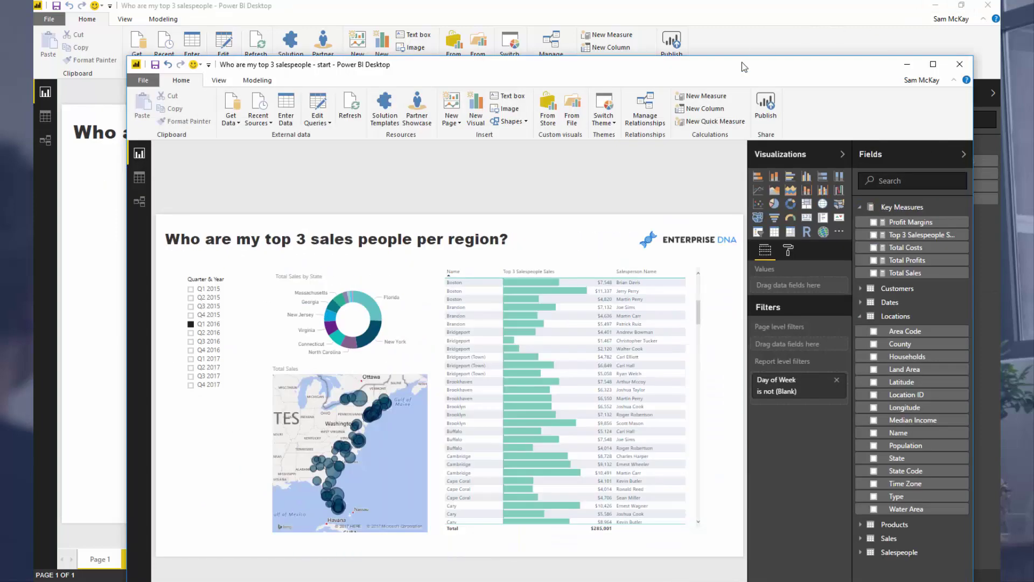
click(907, 64)
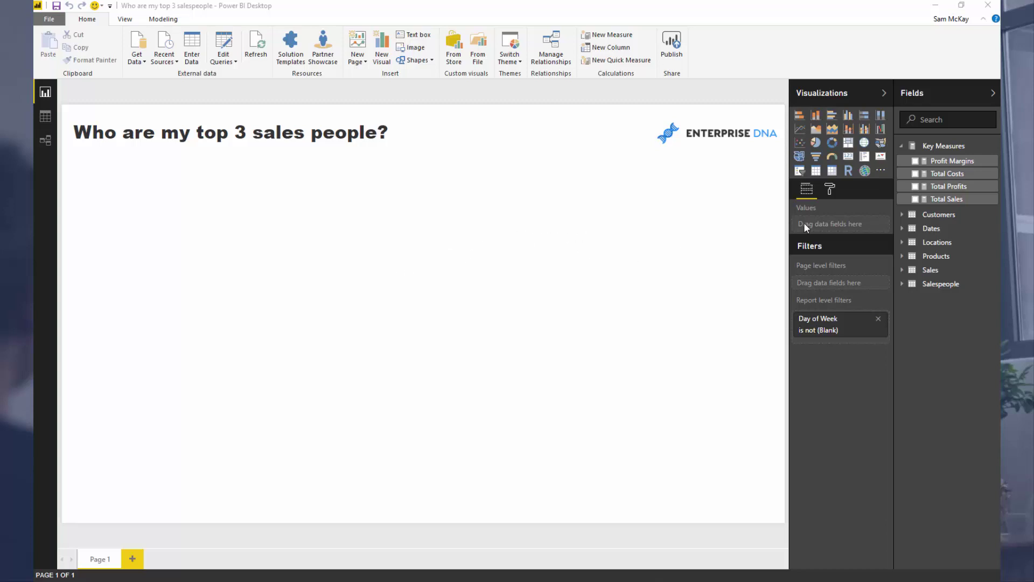
Step: Create a table on the blank page from the Locations Name field and enlarge it to most of the page height
click(932, 229)
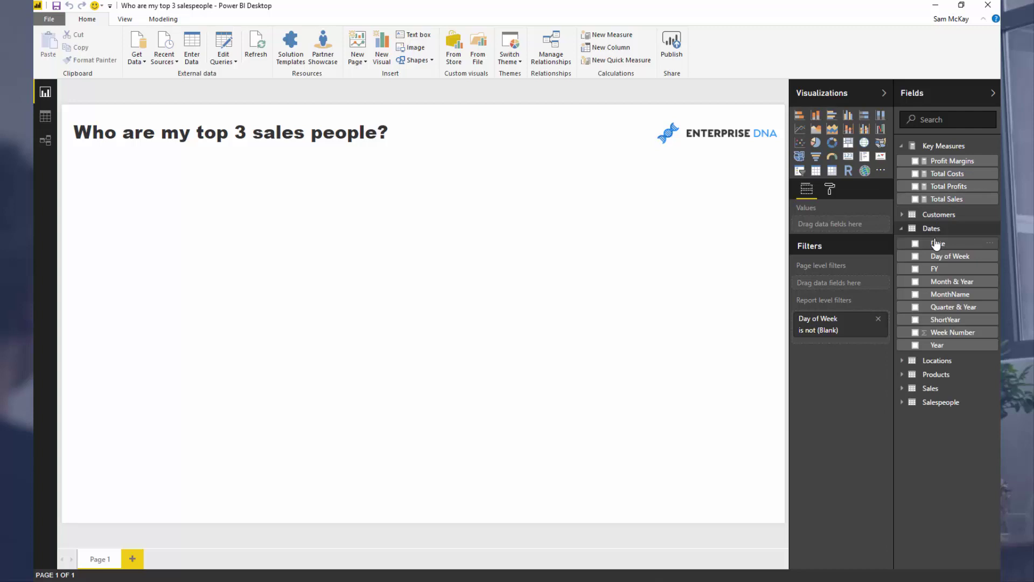
click(935, 230)
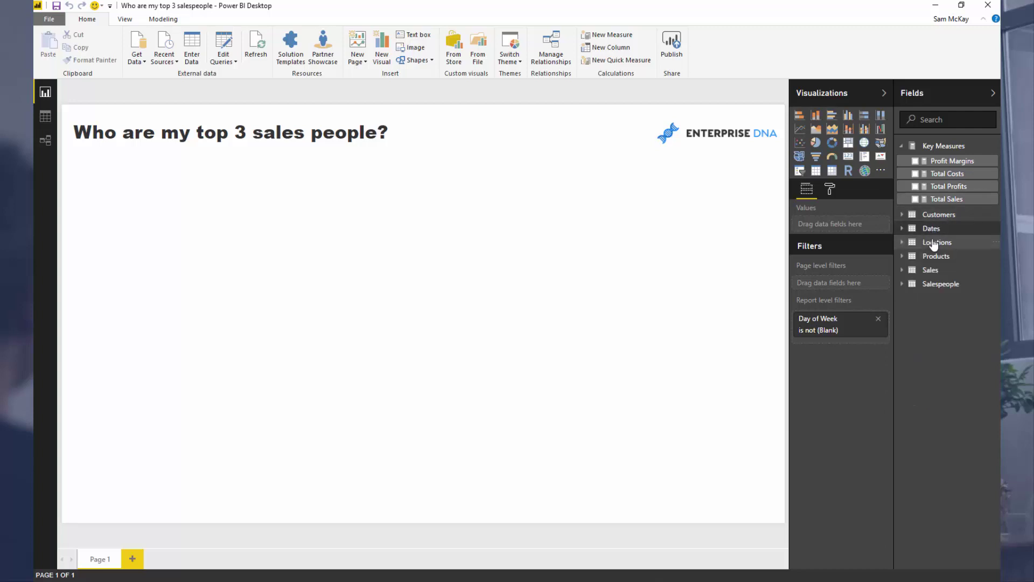
click(935, 241)
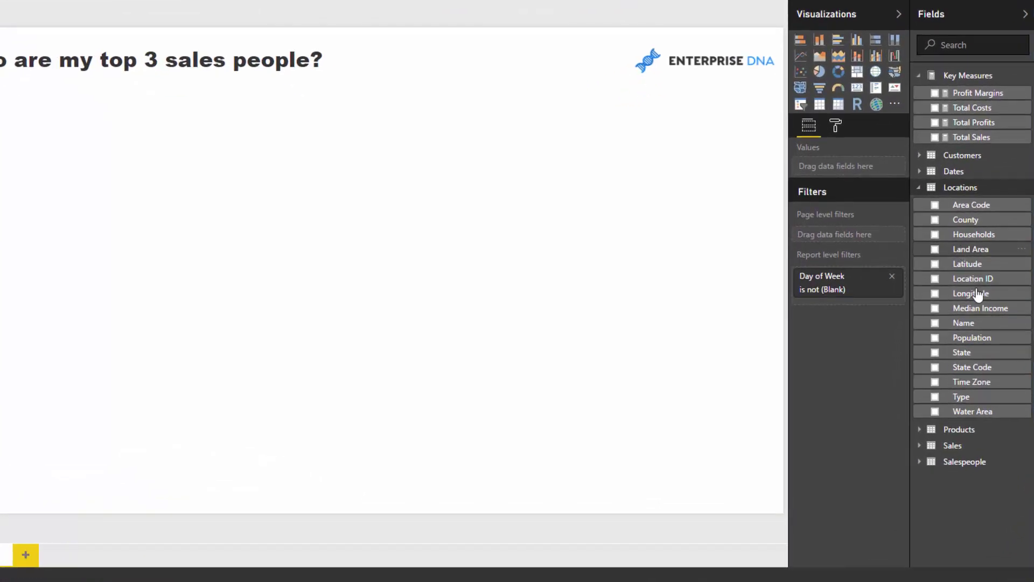
drag(958, 324, 287, 221)
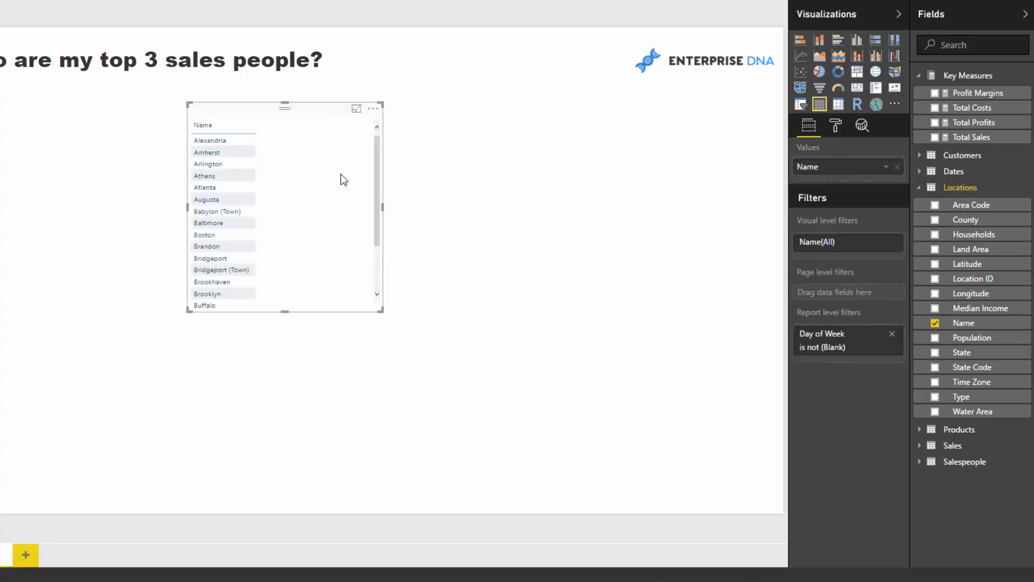
drag(379, 304, 526, 480)
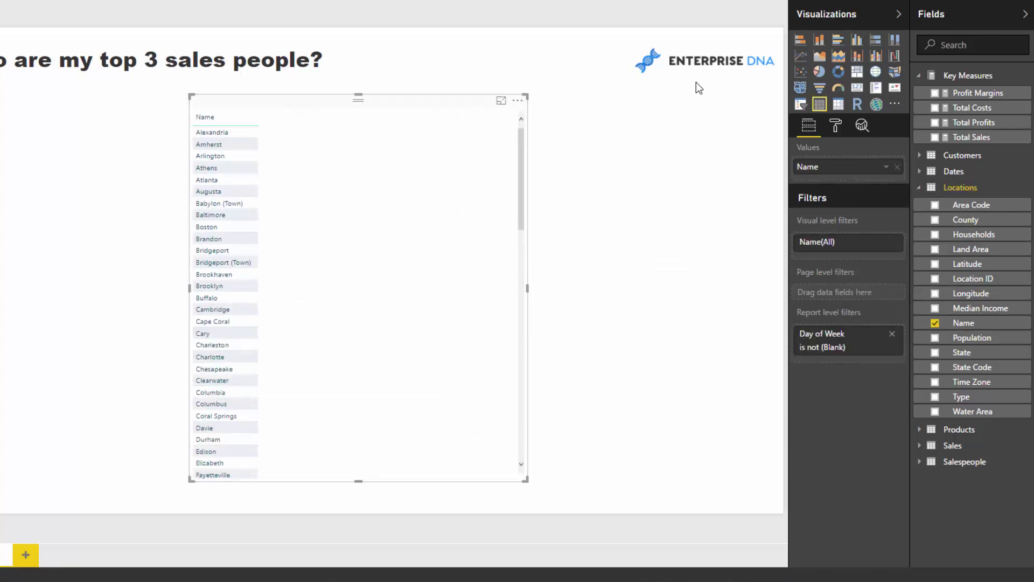
Step: Add the Total Sales measure and the Salesperson Name field to the location table
drag(967, 138, 830, 182)
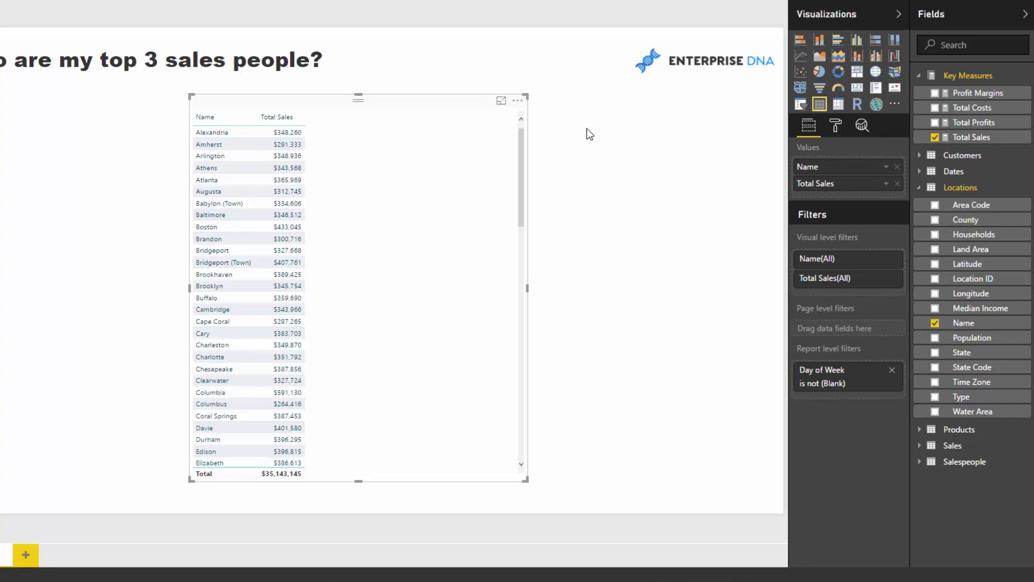
click(919, 188)
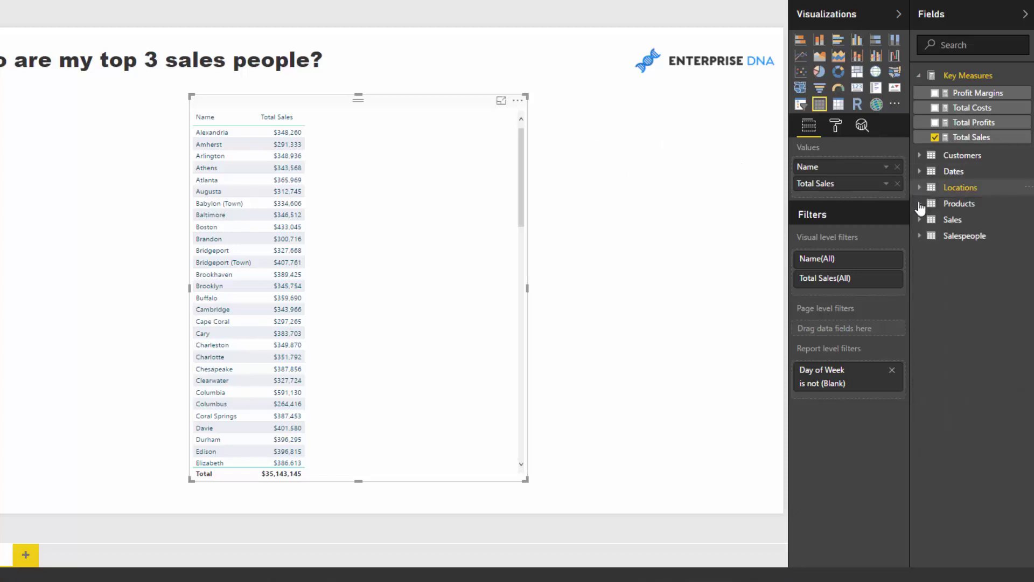
click(920, 235)
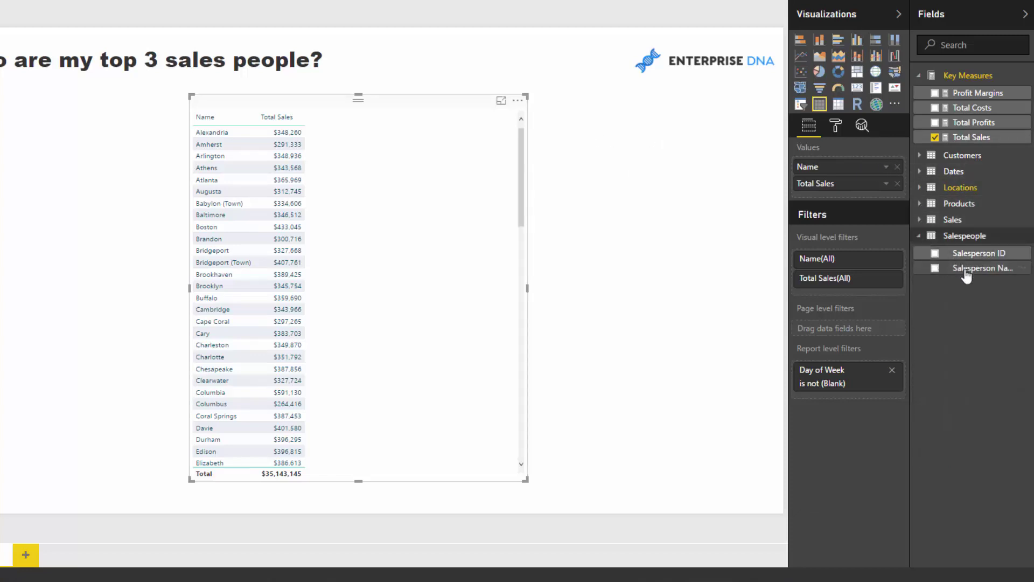
drag(967, 275, 402, 199)
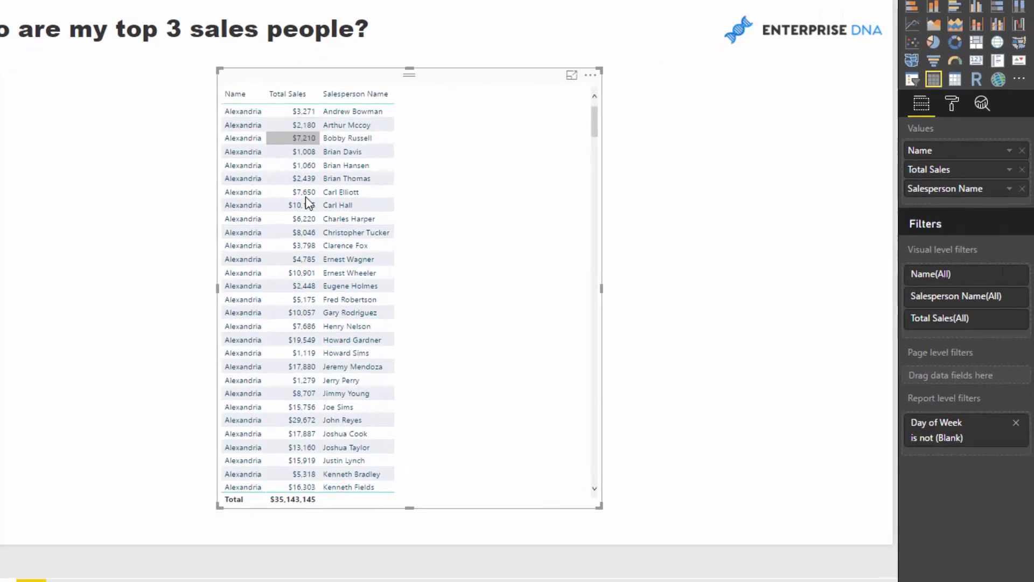
Step: Widen the table's Total Sales column, sort the rows by Total Sales in descending order and look through them
drag(319, 102, 378, 103)
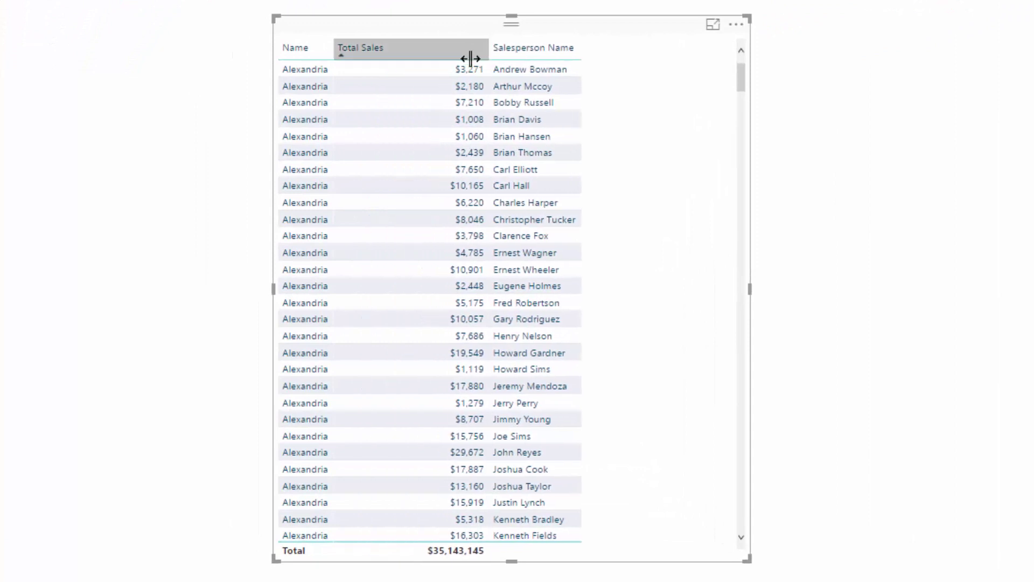
drag(473, 58, 436, 61)
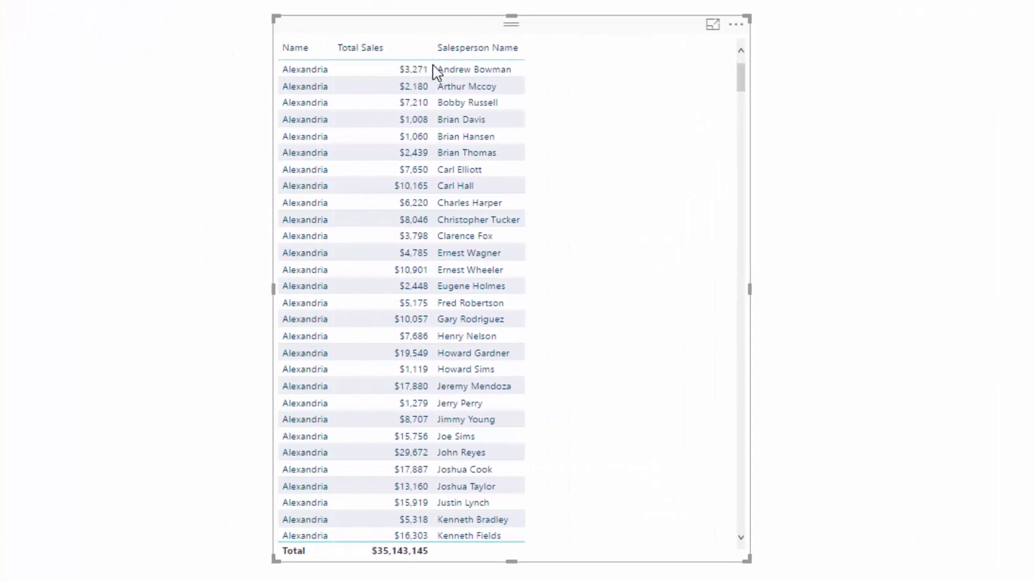
click(382, 51)
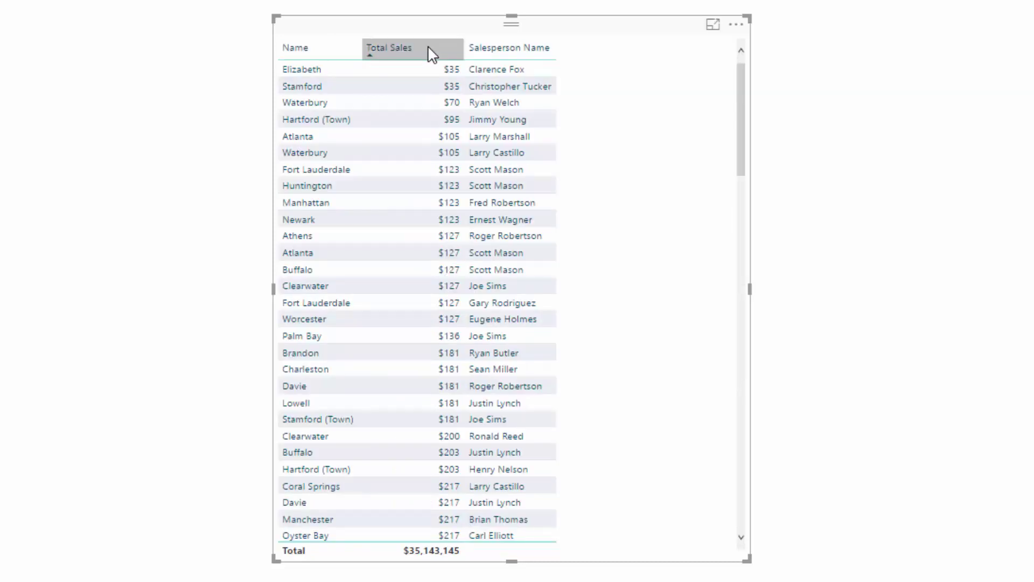
click(430, 52)
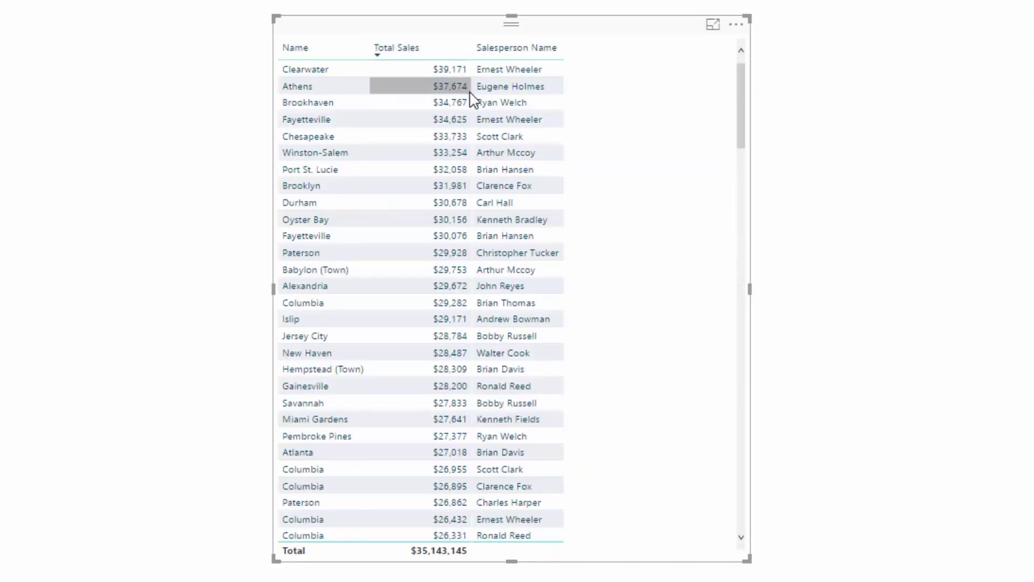
scroll(473, 162, down, 10)
scroll(472, 186, up, 10)
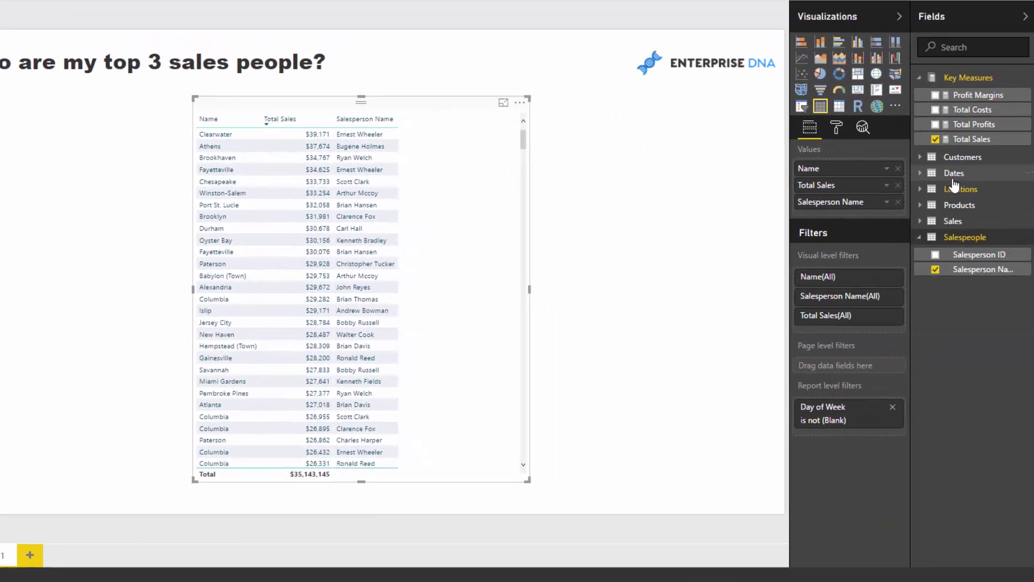
Step: Add a slicer for the Dates field Quarter & Year beside the table
click(953, 173)
drag(969, 263, 47, 157)
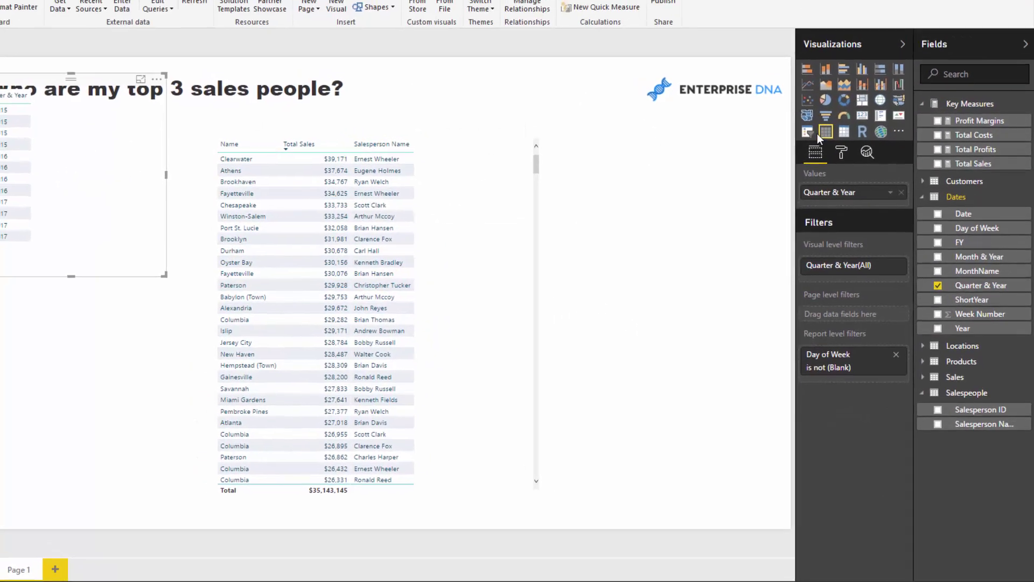
click(802, 106)
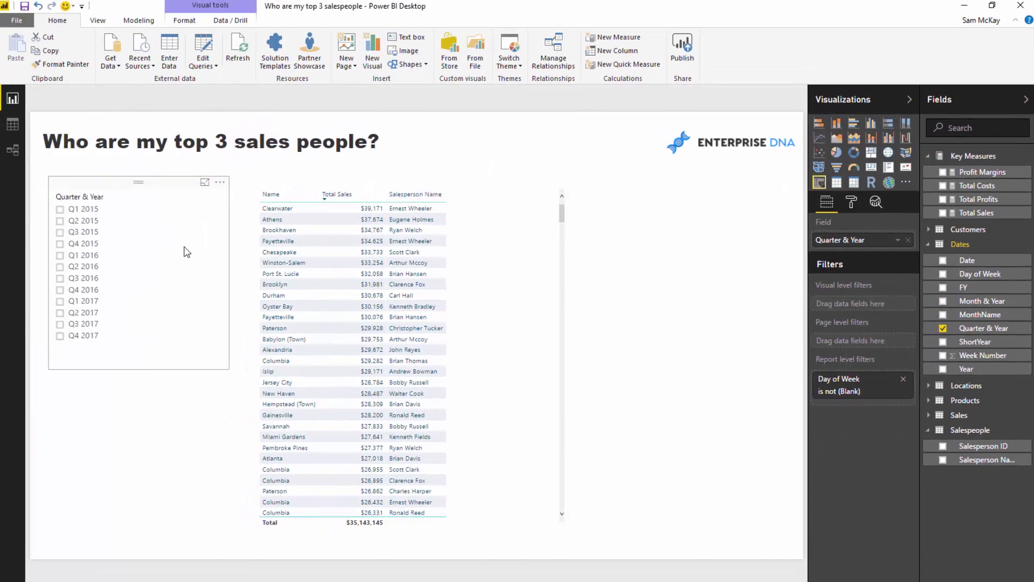
Step: Filter the page to Q2 2016 and shrink the Quarter & Year slicer to fit its list
click(61, 255)
click(61, 278)
click(62, 266)
drag(226, 368, 140, 352)
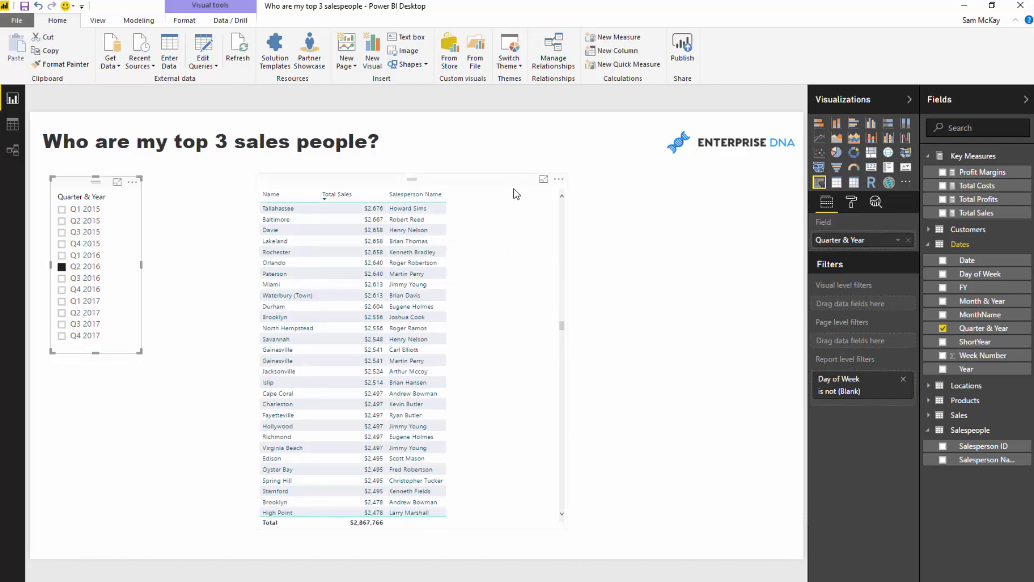
Step: Sort the table by location Name in ascending order, review each location's salespeople, and adjust the table's position slightly
click(473, 199)
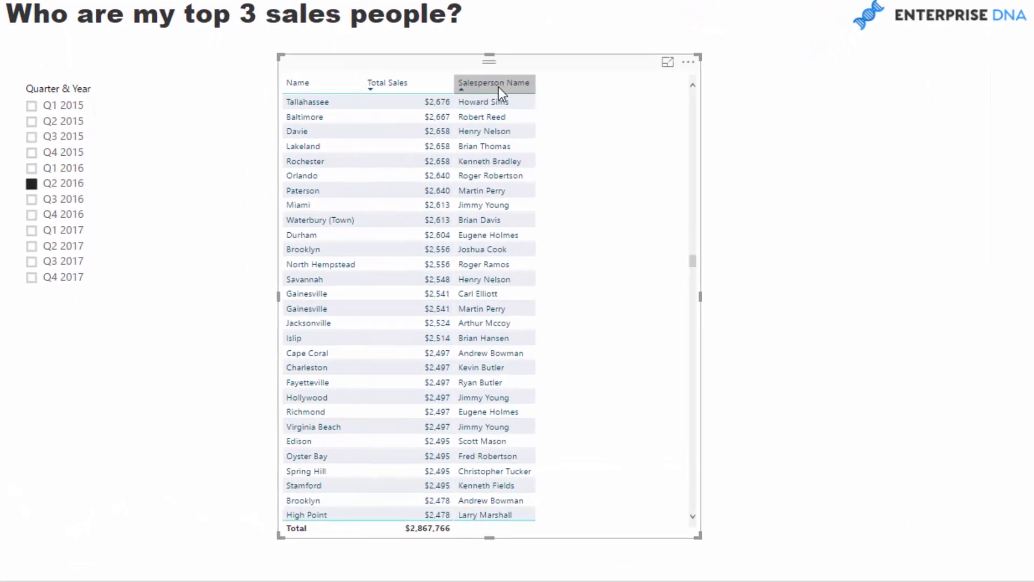
click(334, 89)
scroll(425, 127, down, 10)
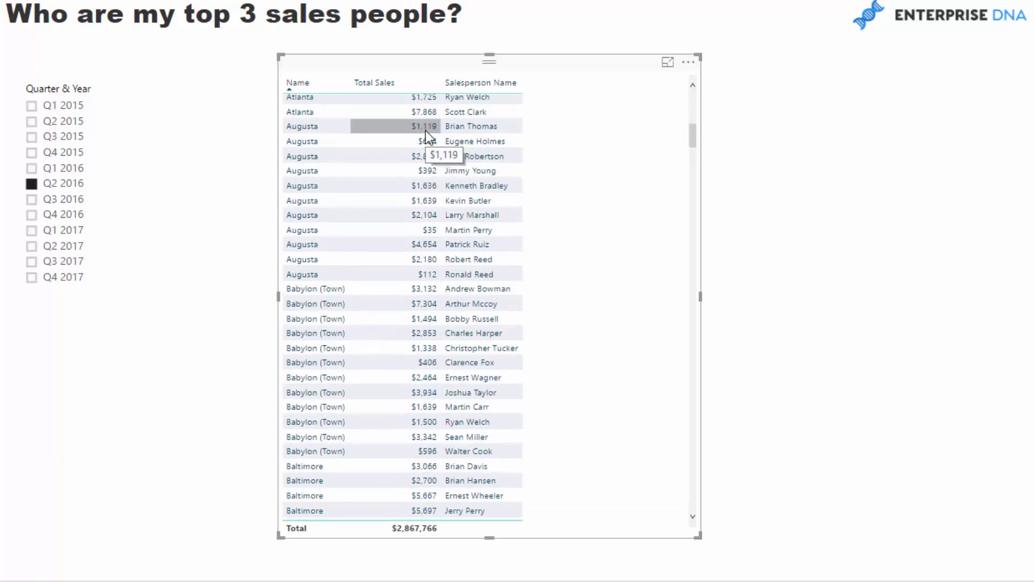
scroll(425, 131, down, 4)
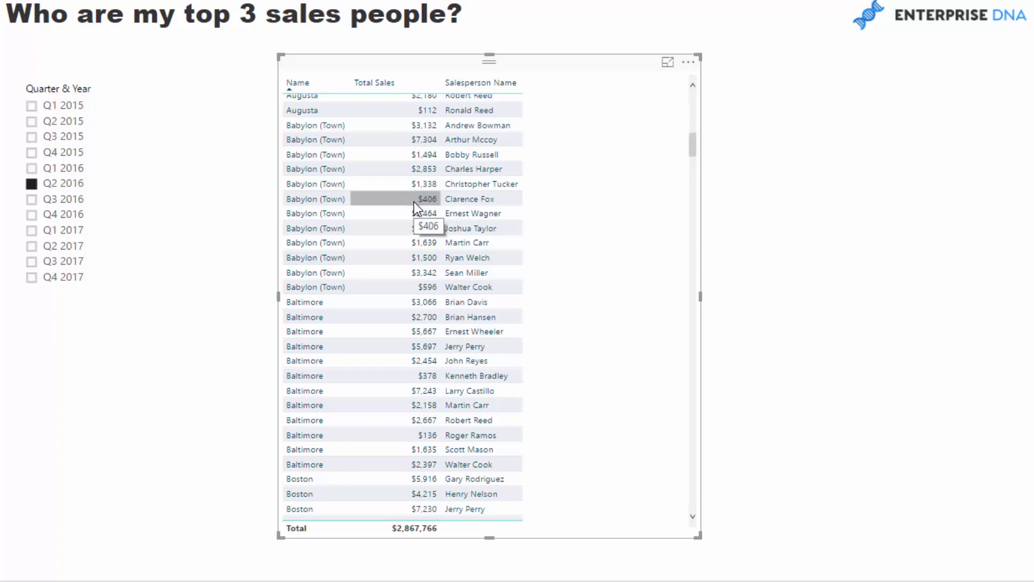
drag(571, 58, 598, 57)
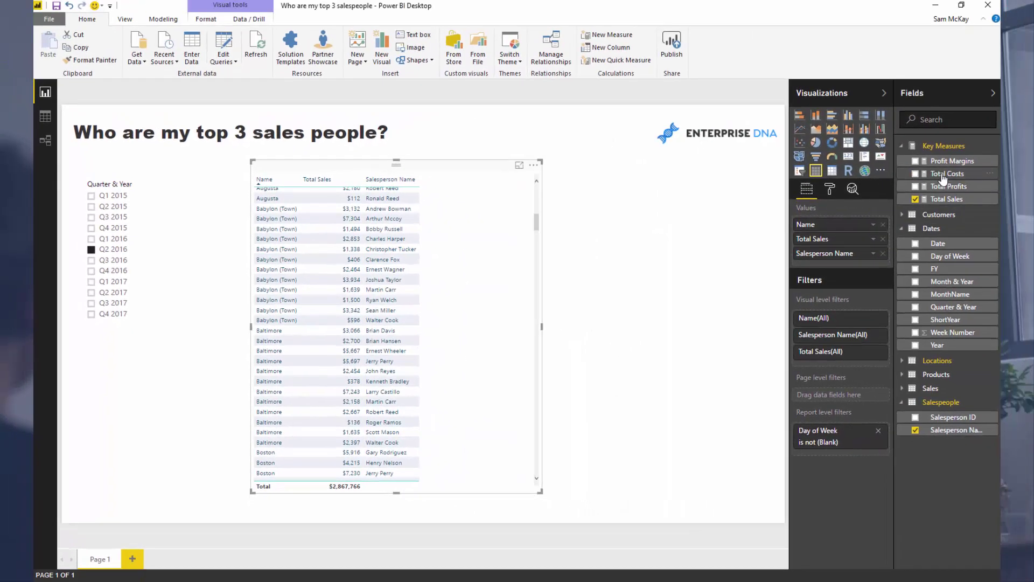
click(942, 176)
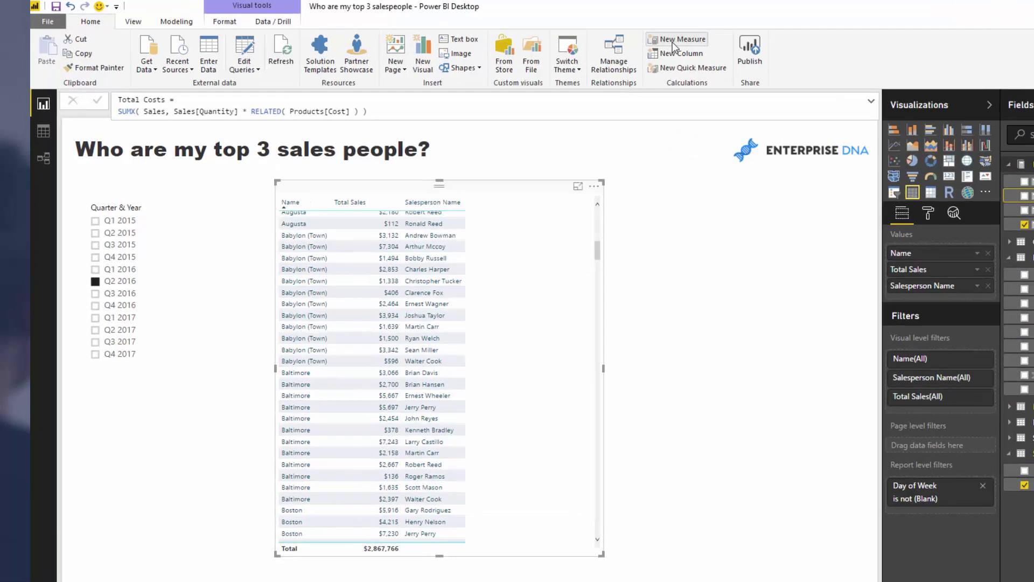
click(608, 35)
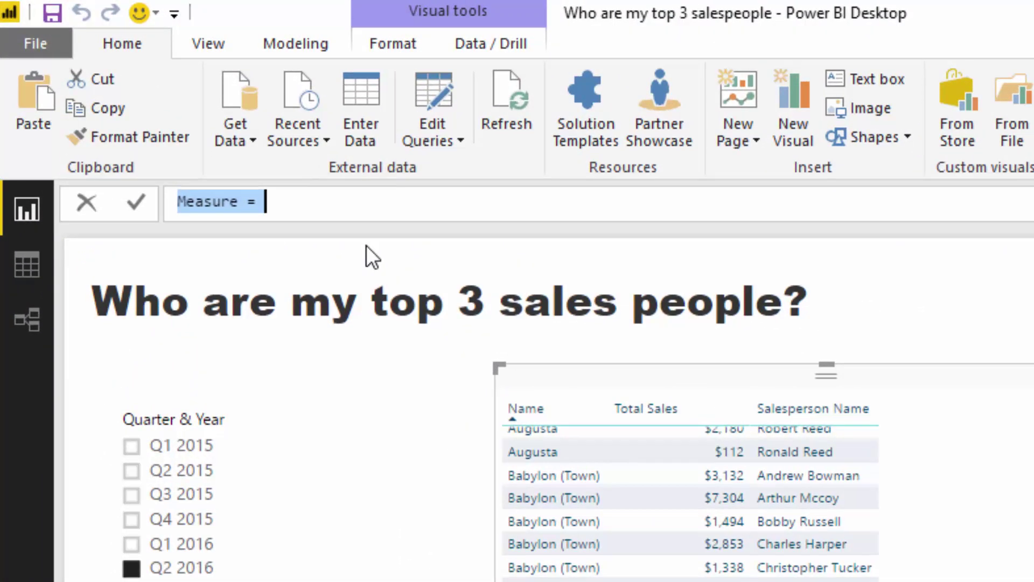
text(Top )
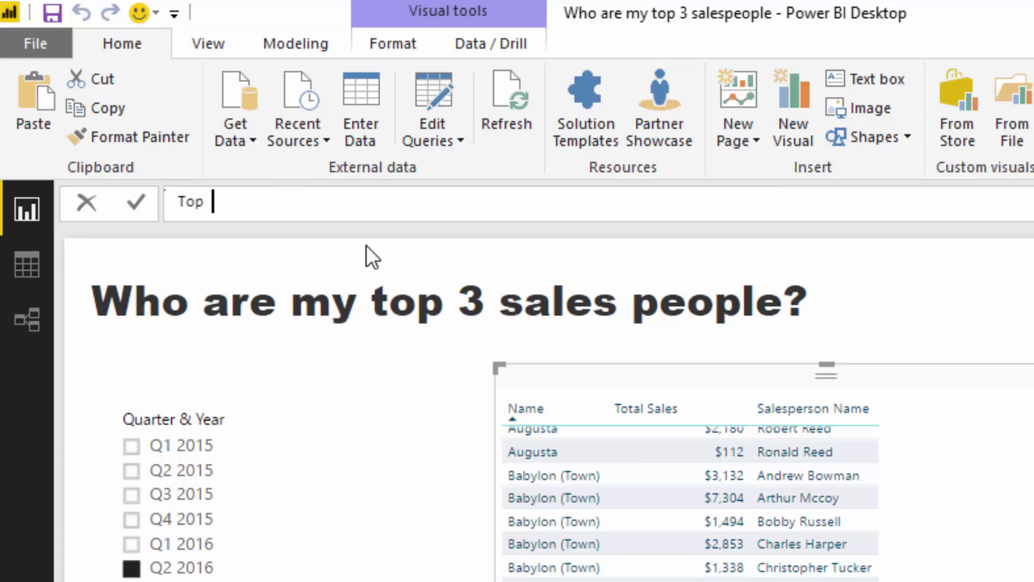
text(3 Salesper)
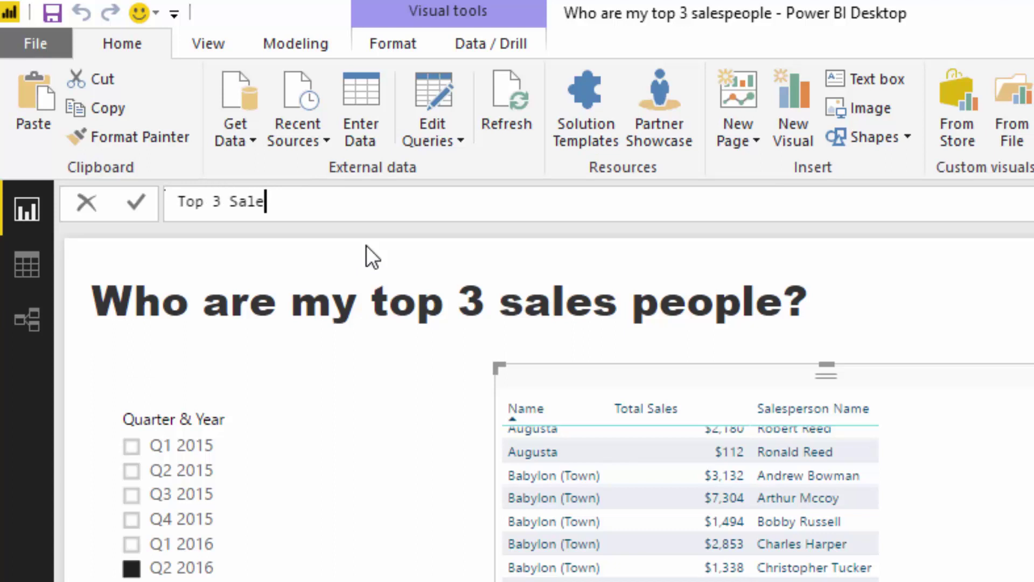
key(BackSpace)
text(olp)
key(BackSpace)
text(pl)
key(BackSpace)
key(BackSpace)
key(BackSpace)
key(BackSpace)
text(ople per R)
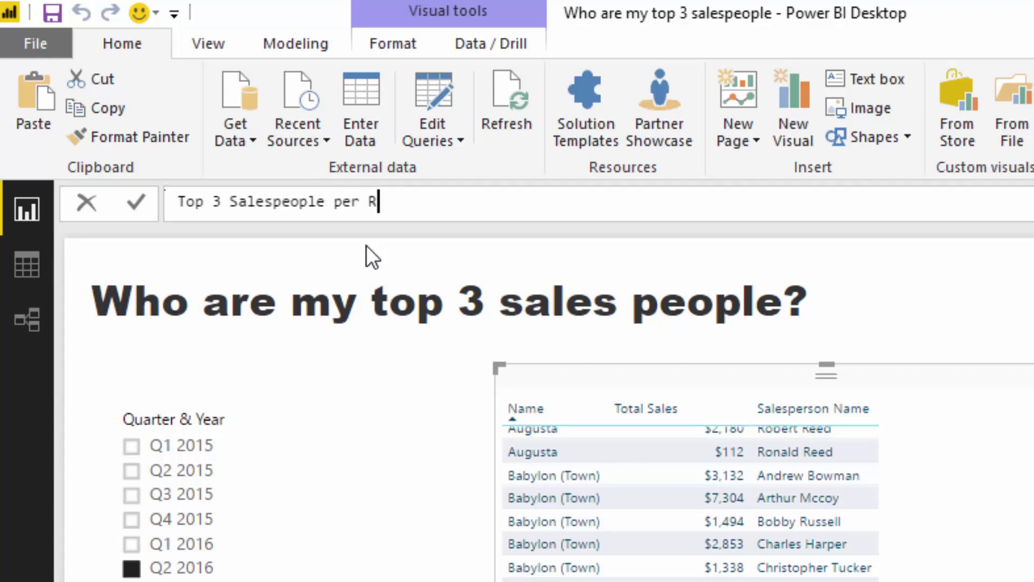
text(egion =)
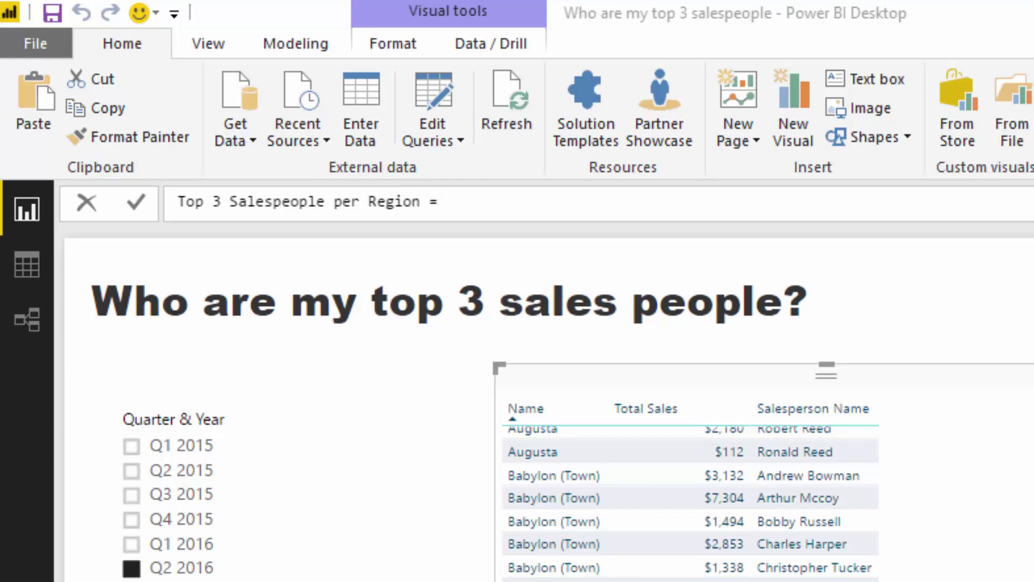
click(496, 201)
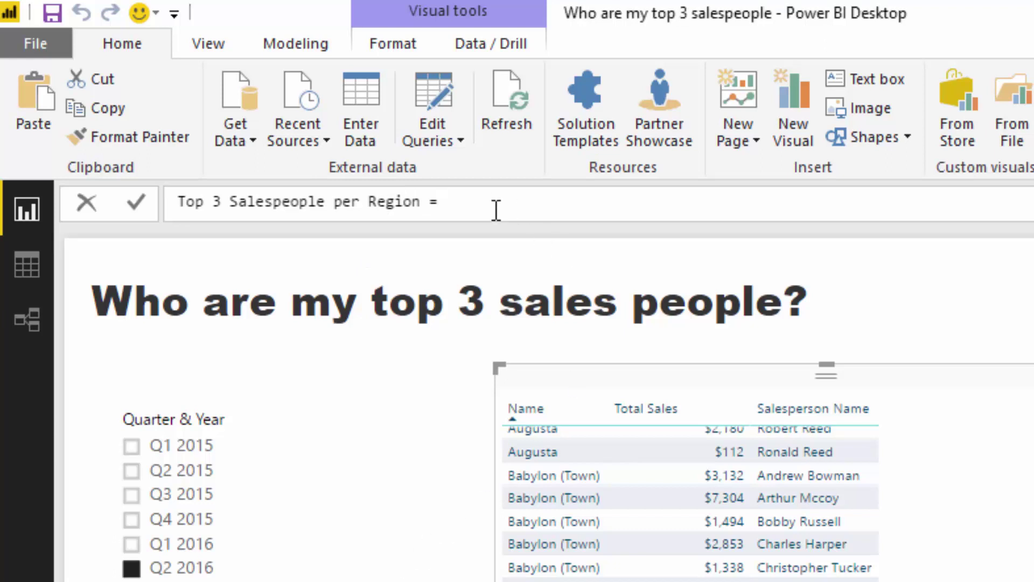
key(shift+Return)
text(VAR)
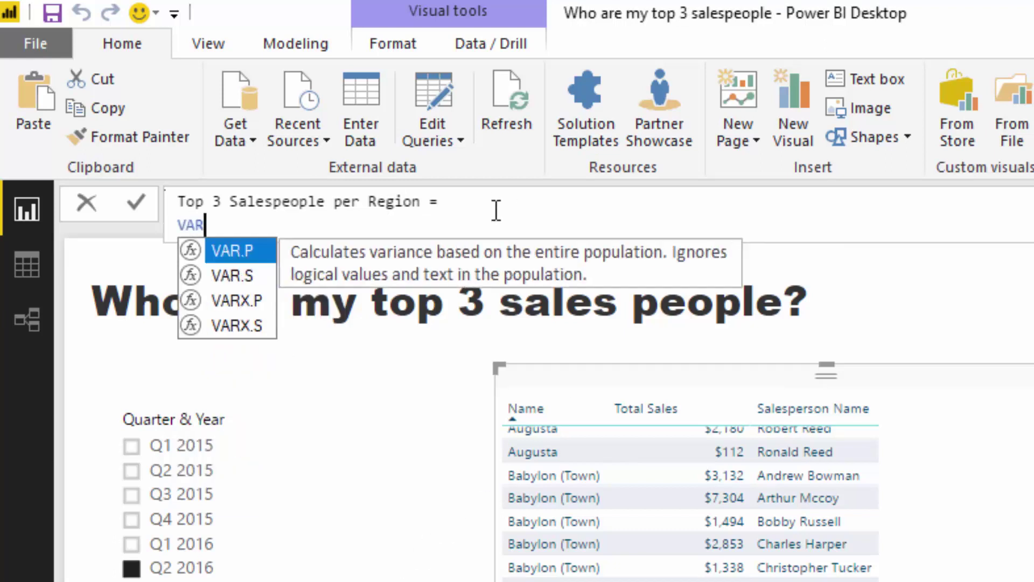
key(shift+Return)
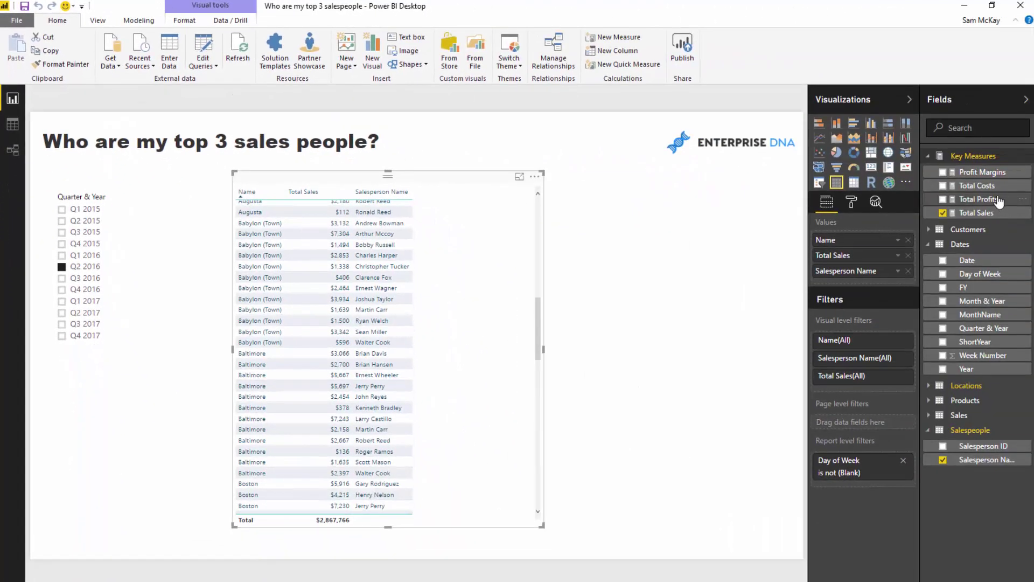
Step: Create a new measure in the Key Measures table and name it Top 3 Salespeople per Region
click(989, 173)
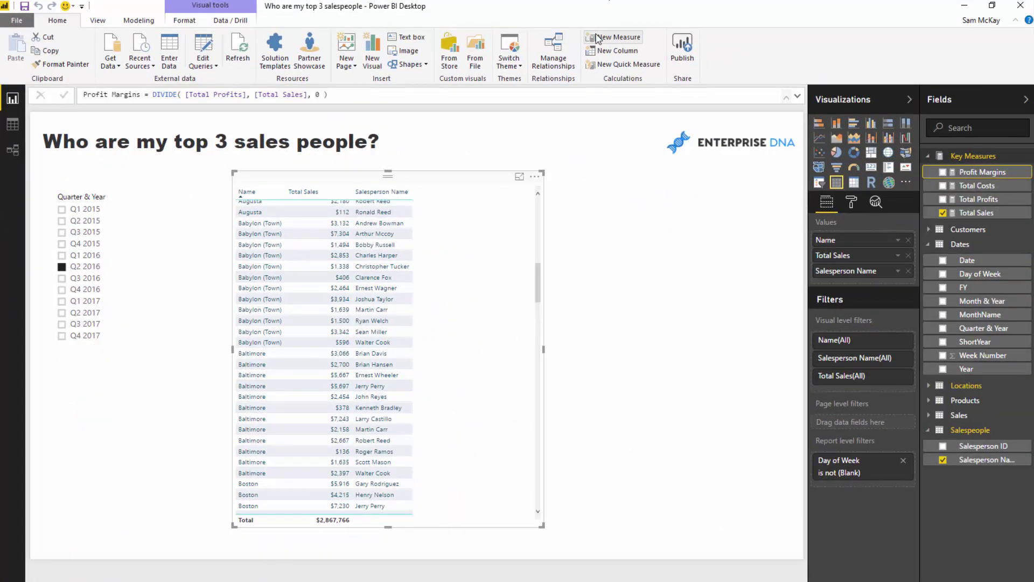
click(614, 37)
text(Top )
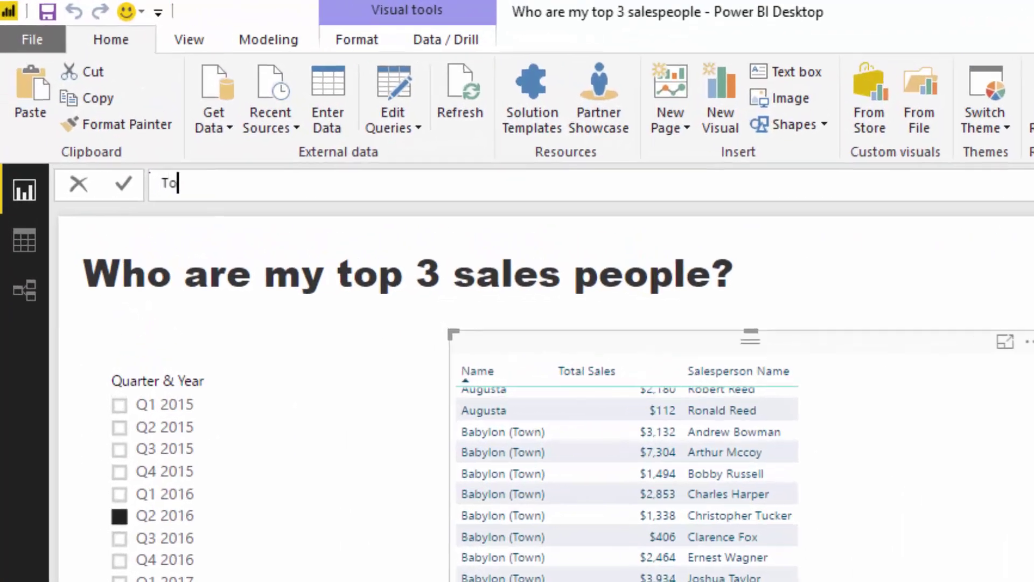
text(3 Sales)
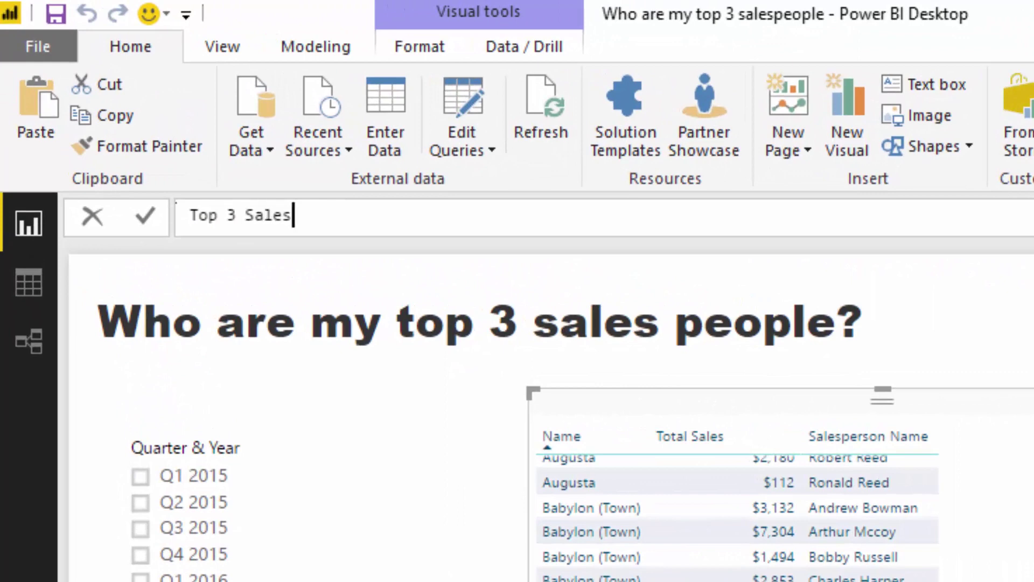
text(people p)
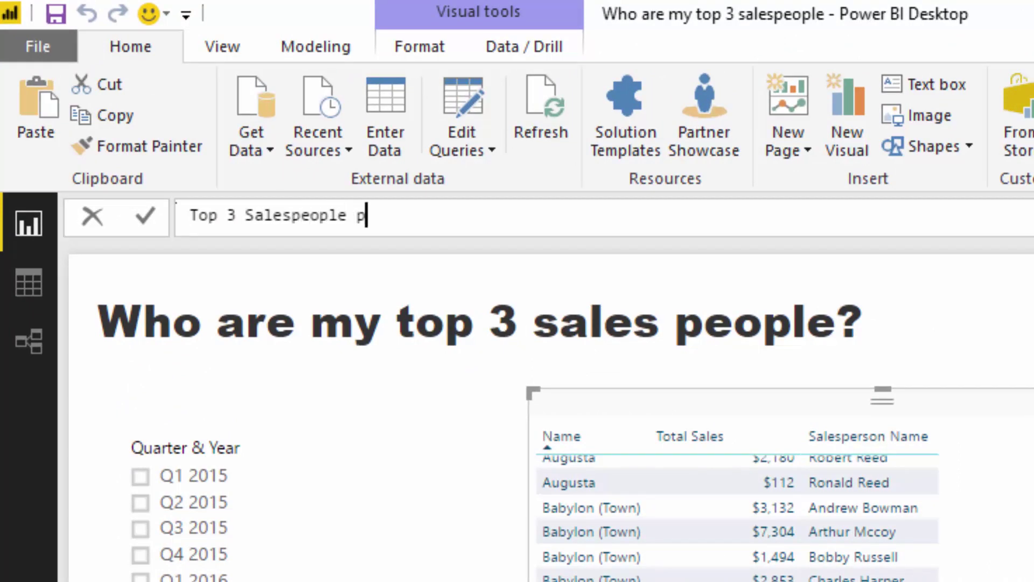
text(er Region =)
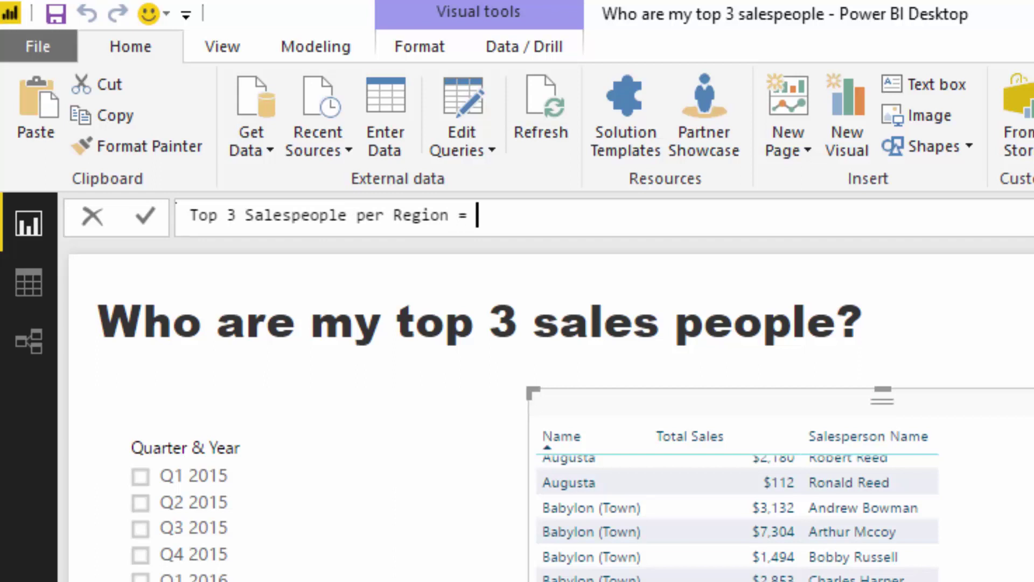
Step: Declare a variable RankingContext in the measure, defined as VALUES( Salespeople[Salesperson Name] )
key(shift+Return)
text(VAR)
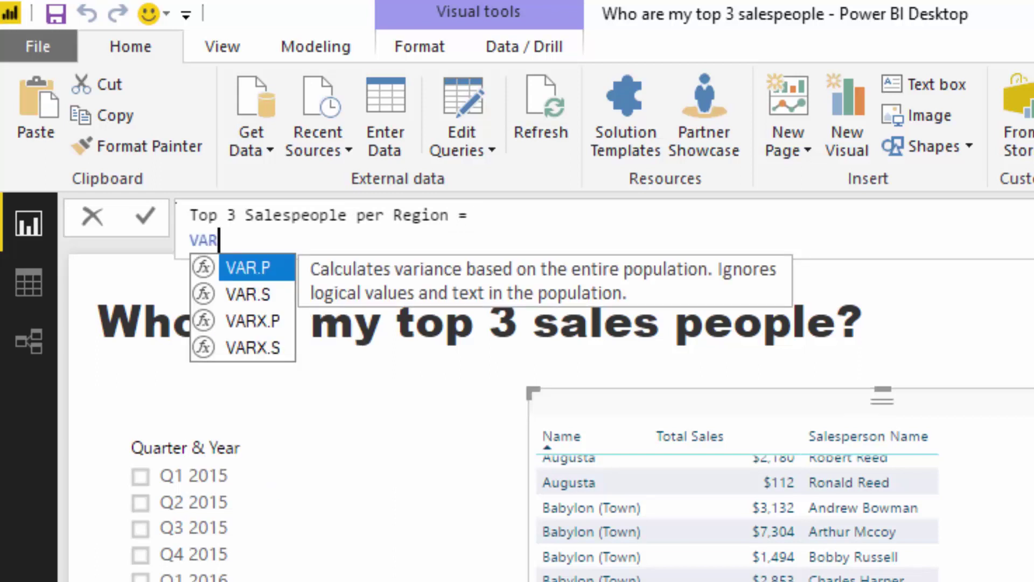
key(shift+Return)
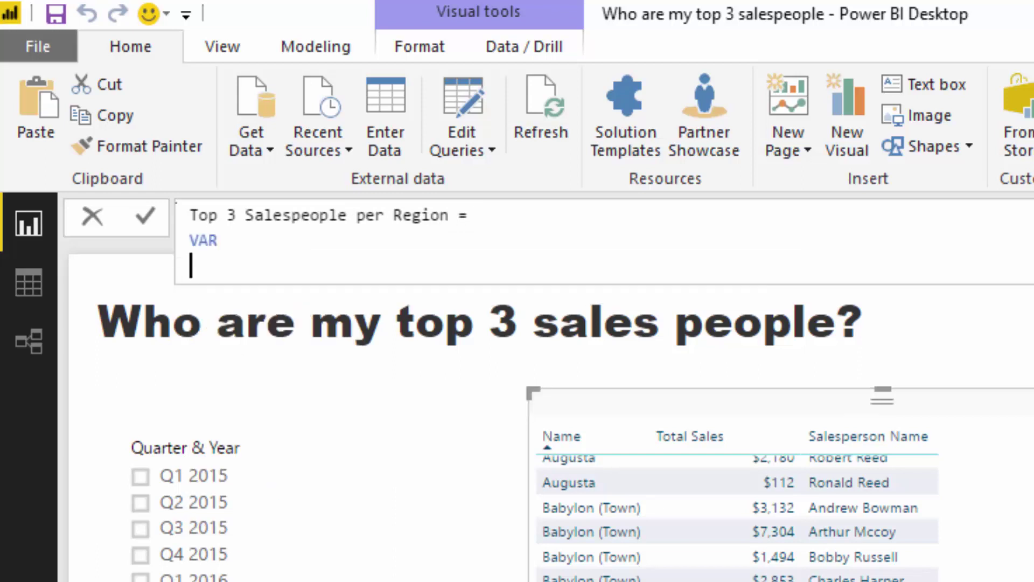
text(Rank)
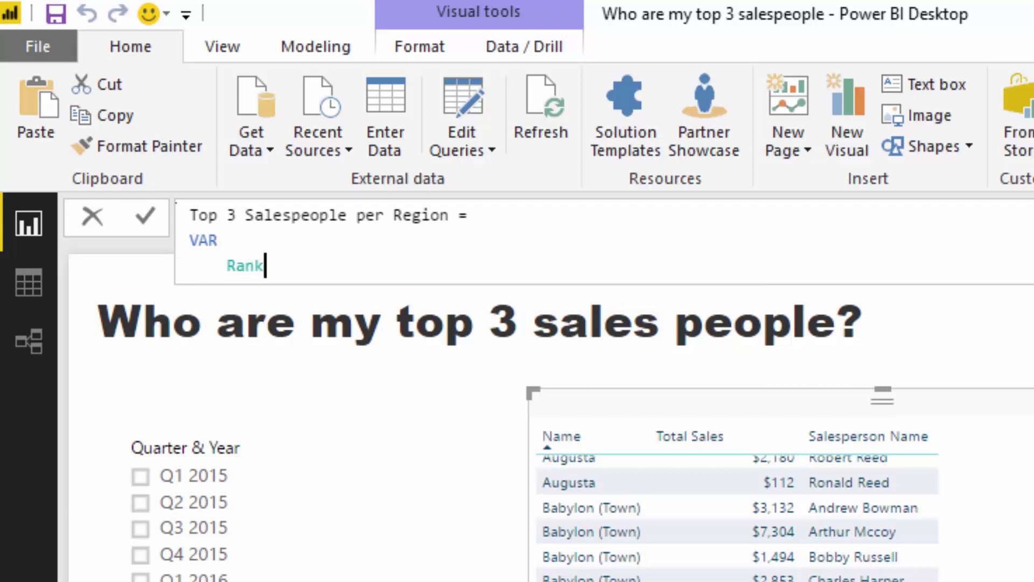
text(ingContext = VALU)
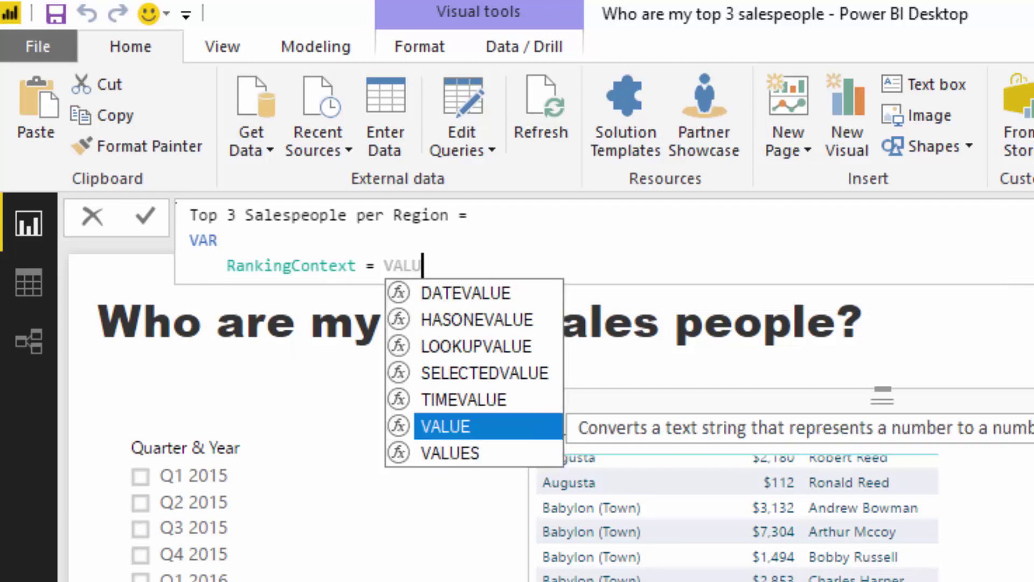
text(ES( Sale)
key(Down)
key(Down)
key(Down)
key(Down)
key(Down)
key(Down)
key(Down)
key(Down)
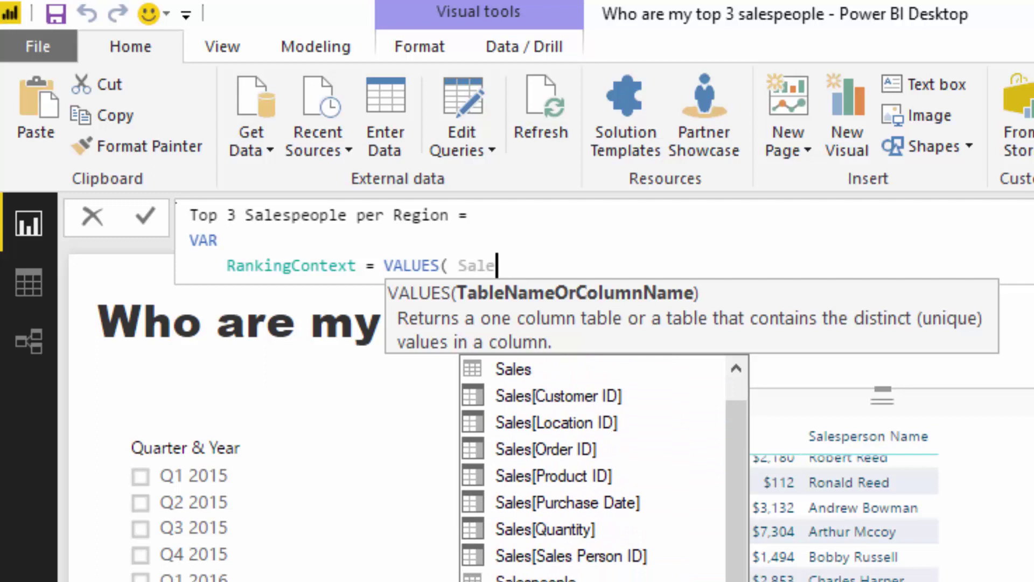
key(Tab)
text())
Step: Add the RETURN section and begin a CALCULATE expression on [Total Sales], leaving a new line for its filters
key(shift+Return)
text(RETURN)
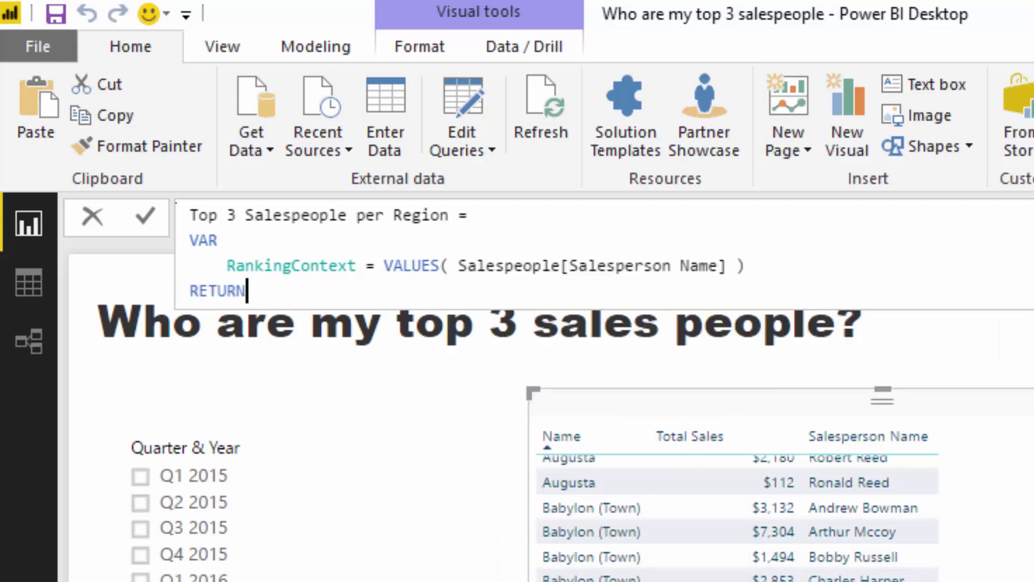
key(shift+Return)
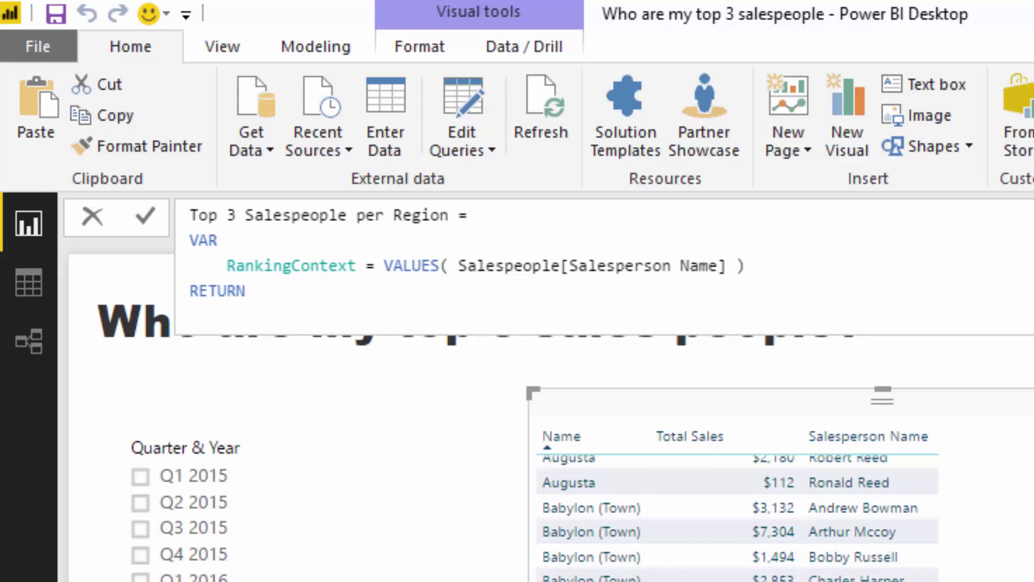
text(C)
key(Tab)
text(Tt)
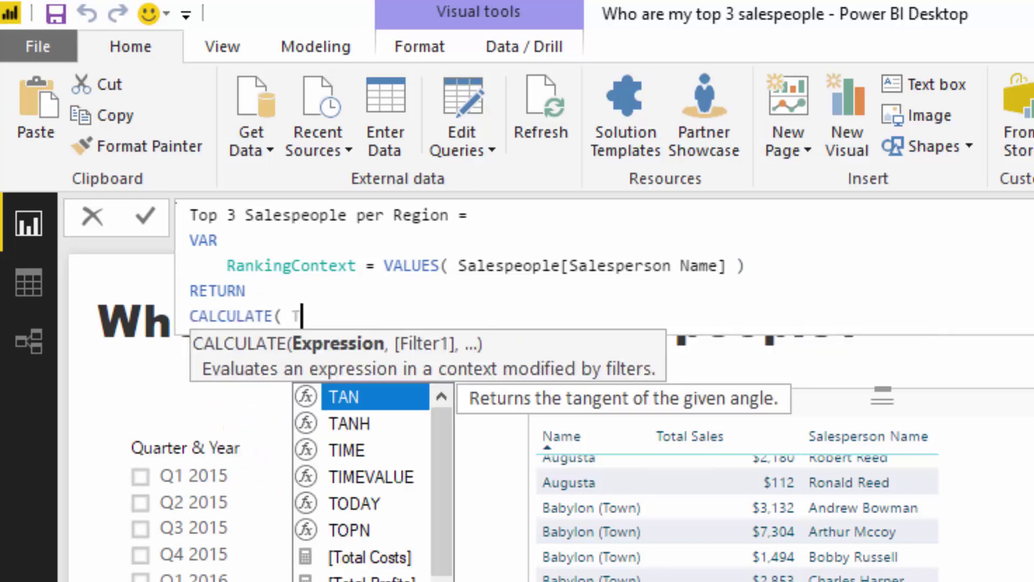
key(BackSpace)
text(ot)
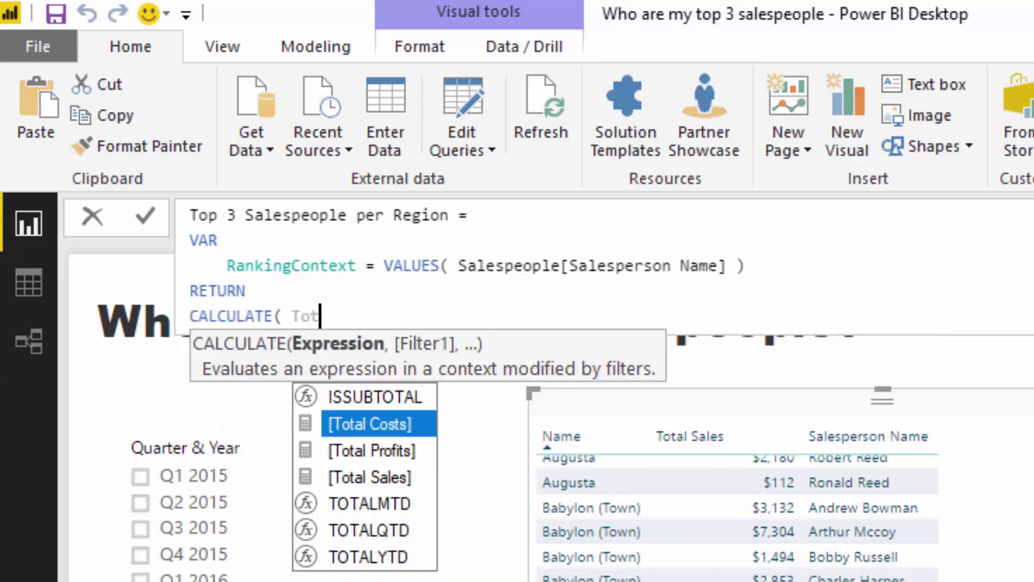
key(Down)
key(Down)
key(Tab)
text(,)
key(shift+Return)
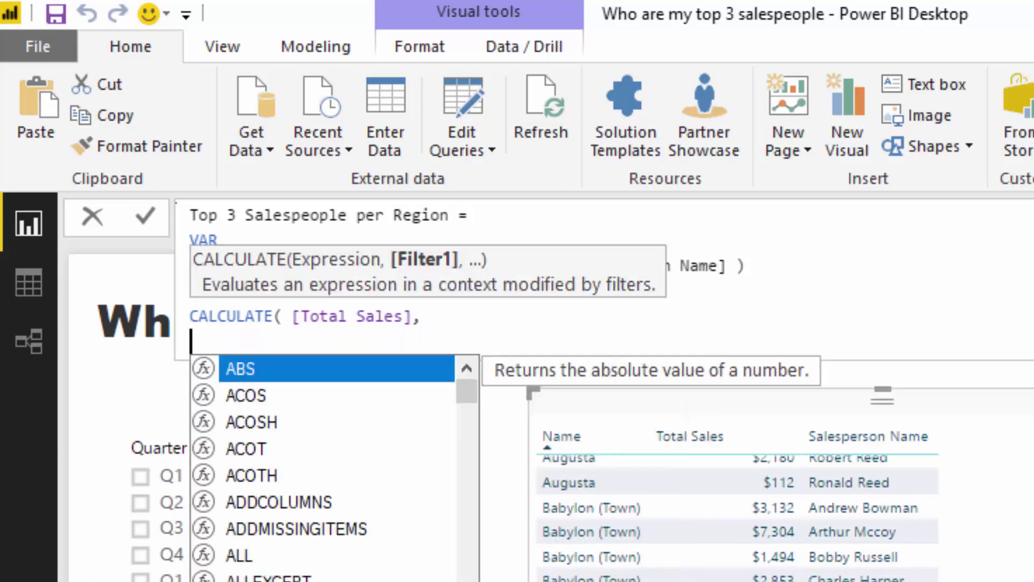
Step: Add a TOPN filter of 3 over ALL( Salespeople[Salesperson Name] ) to the CALCULATE expression
key(Escape)
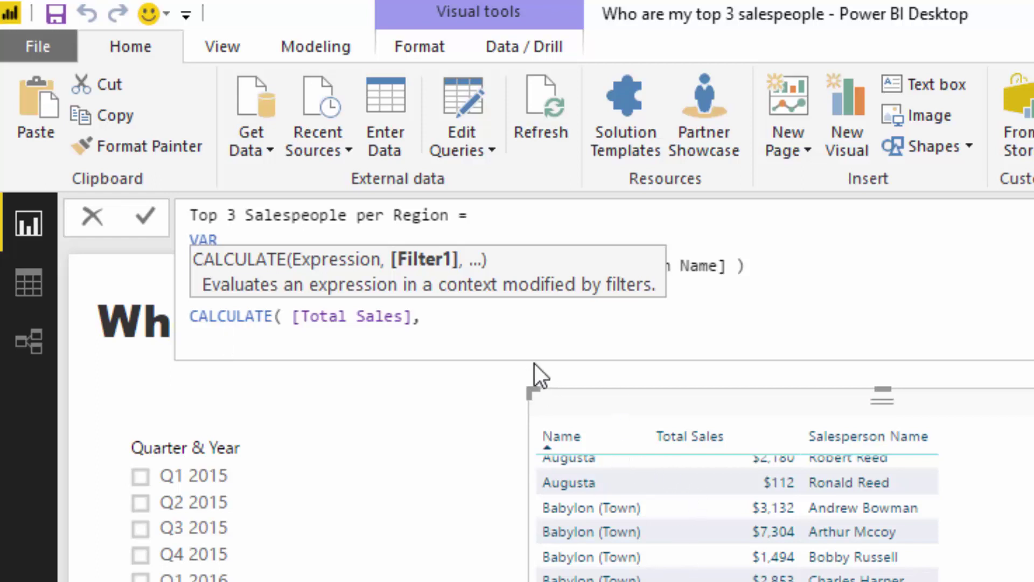
text(TOPN( )
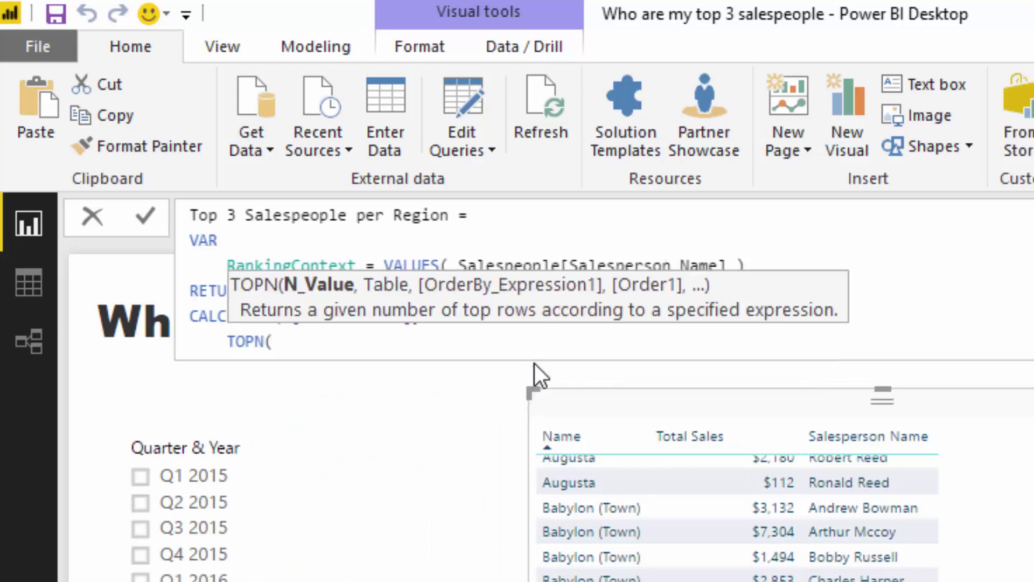
text(3,)
key(shift+Return)
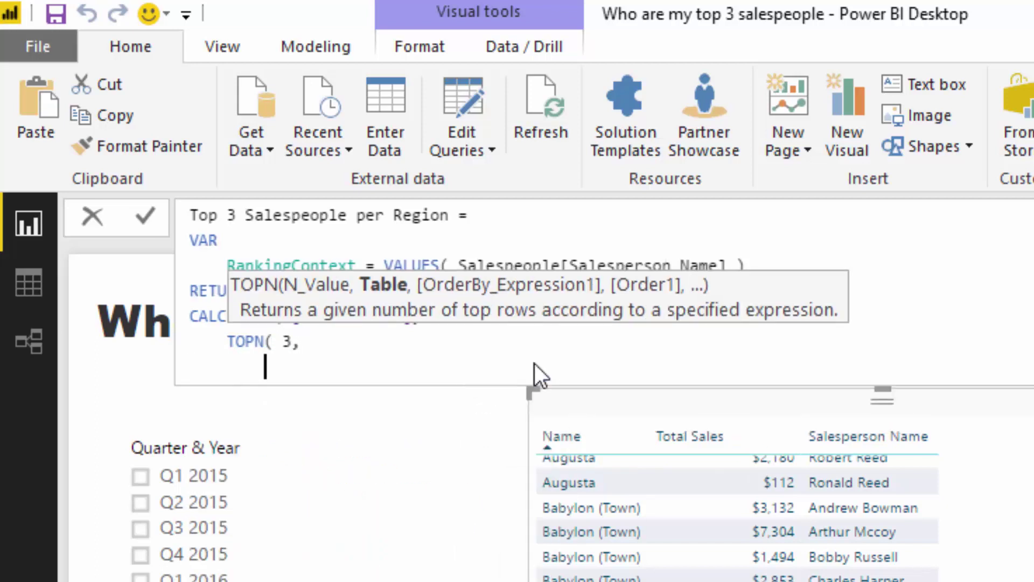
text(ALL( Sal)
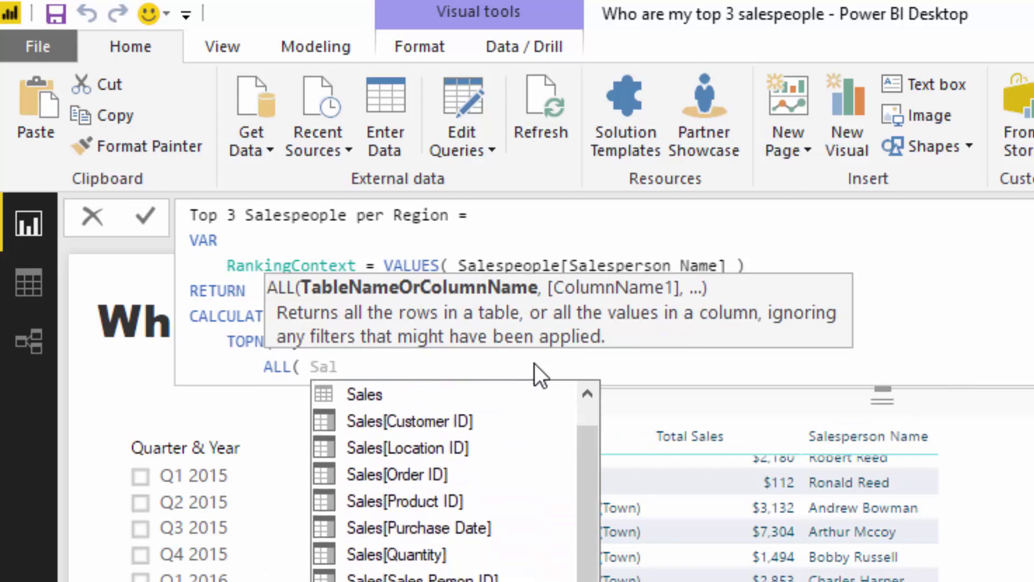
key(Tab)
text(),)
key(shift+Return)
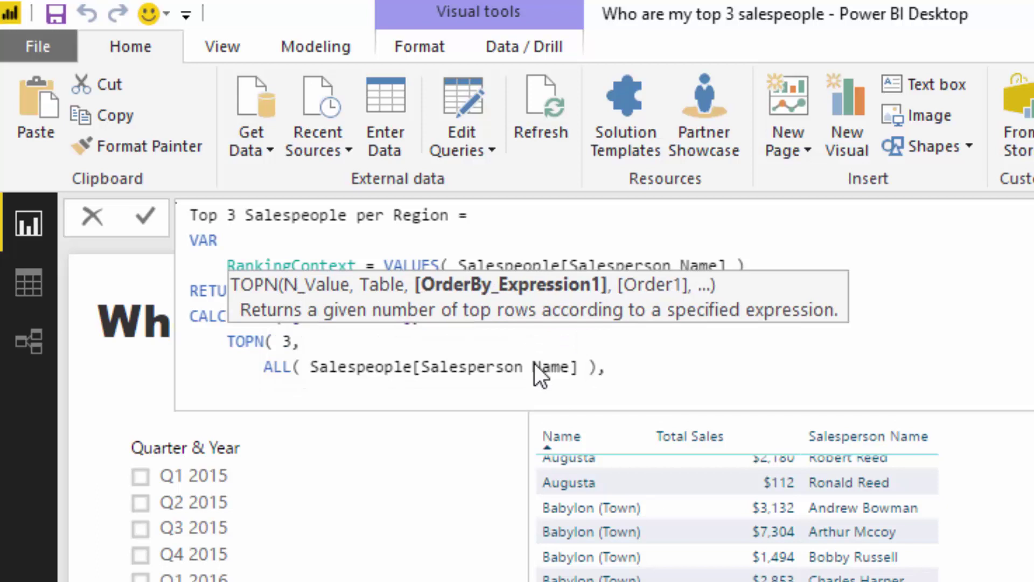
Step: Rank the TOPN function by [Total Sales] and close its parenthesis
text(Total)
key(Down)
key(Down)
key(Down)
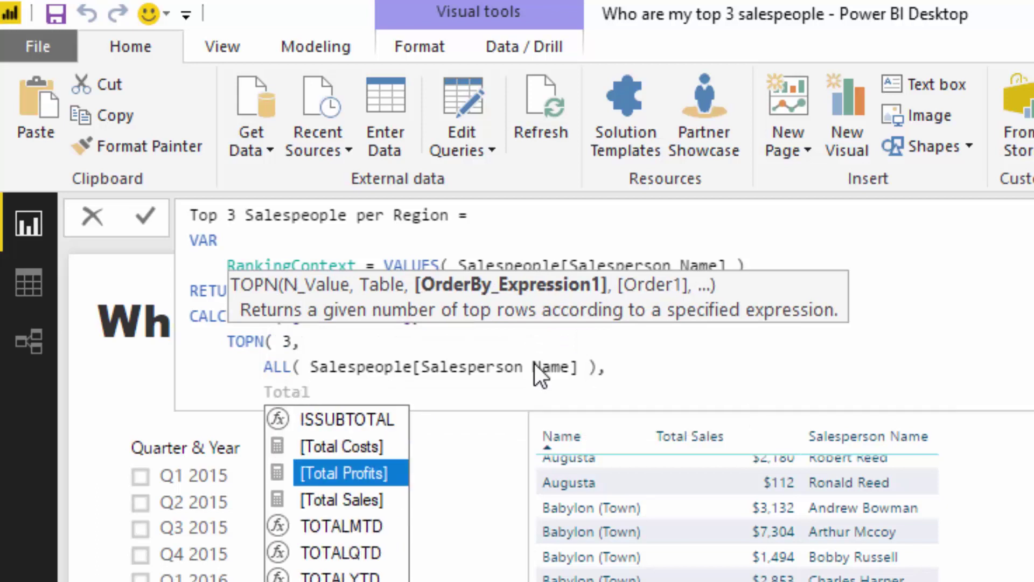
key(Up)
key(Tab)
text())
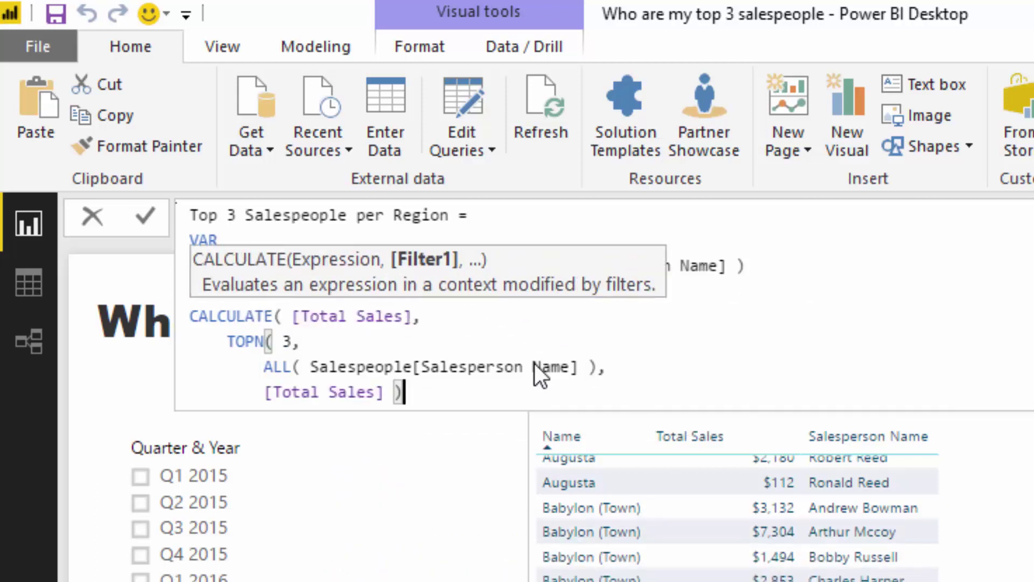
Step: Add RankingContext as the second CALCULATE filter and close the expression
text(,)
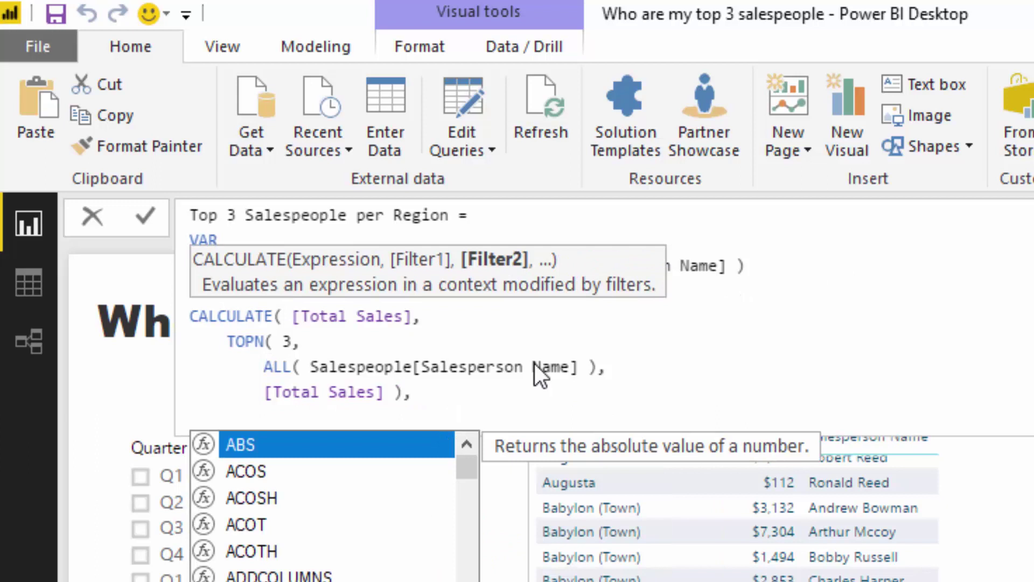
key(shift+Return)
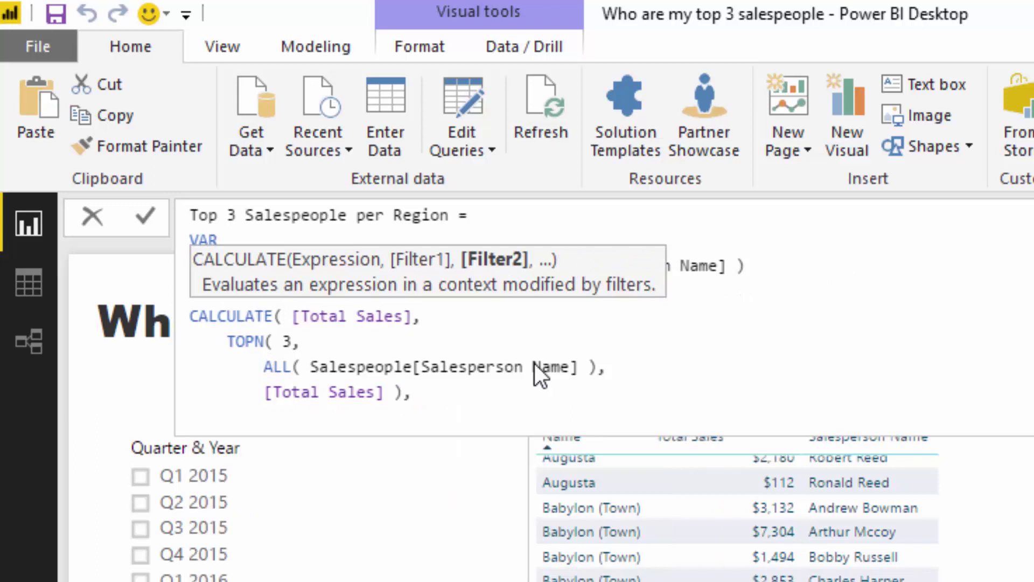
text(Rank)
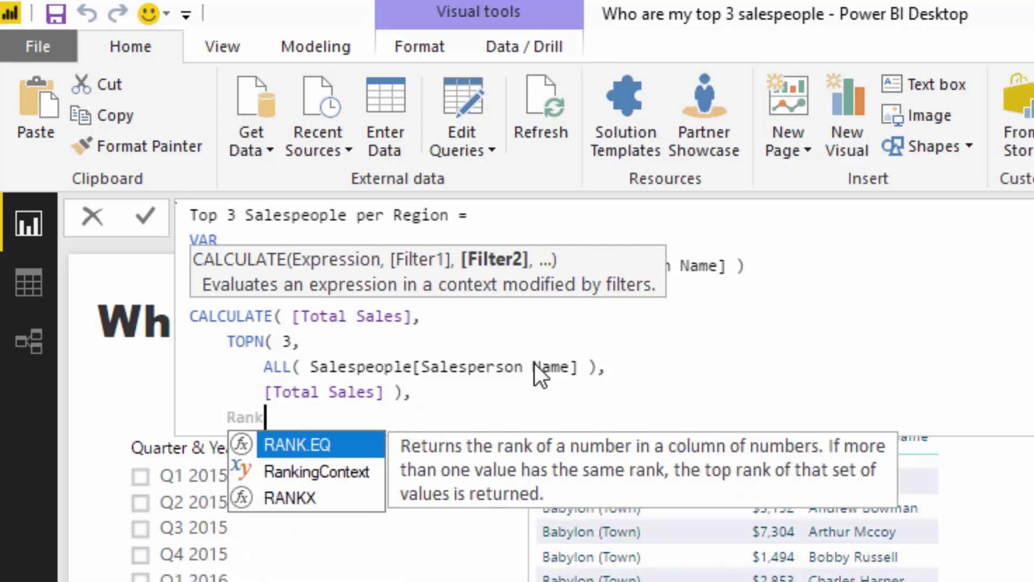
key(Down)
key(Tab)
text())
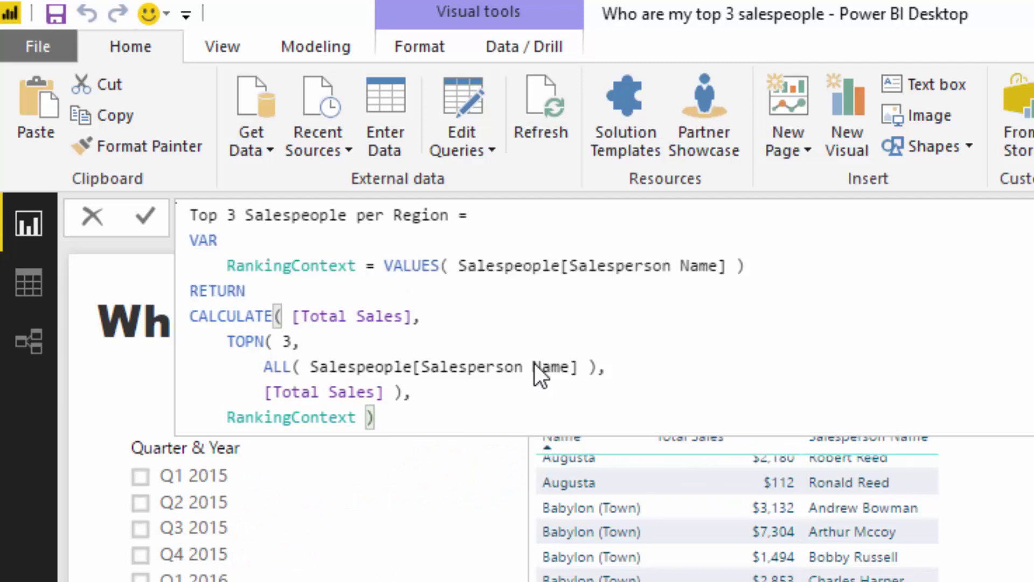
Step: Commit the Top 3 Salespeople per Region measure and add it as a column to the regional sales table
key(Return)
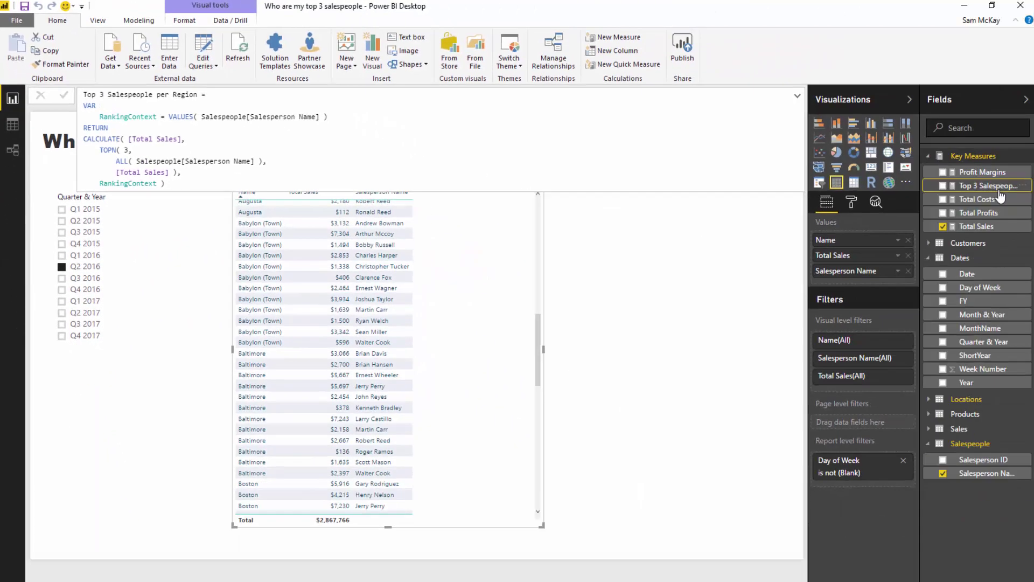
drag(1000, 195, 463, 386)
click(581, 344)
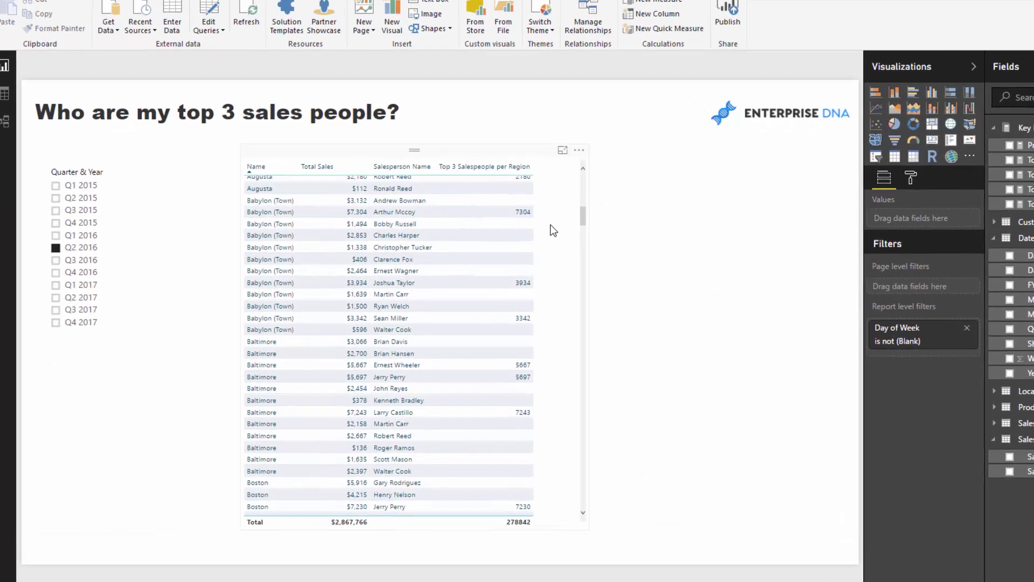
scroll(550, 225, up, 10)
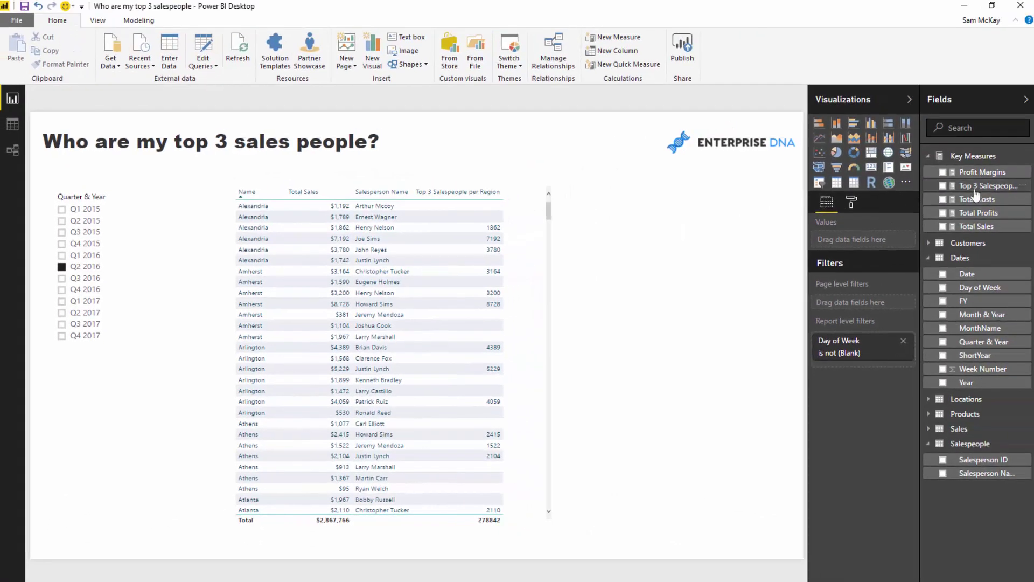
Step: Format the Top 3 Salespeople per Region measure as $ English (United States) currency
click(962, 190)
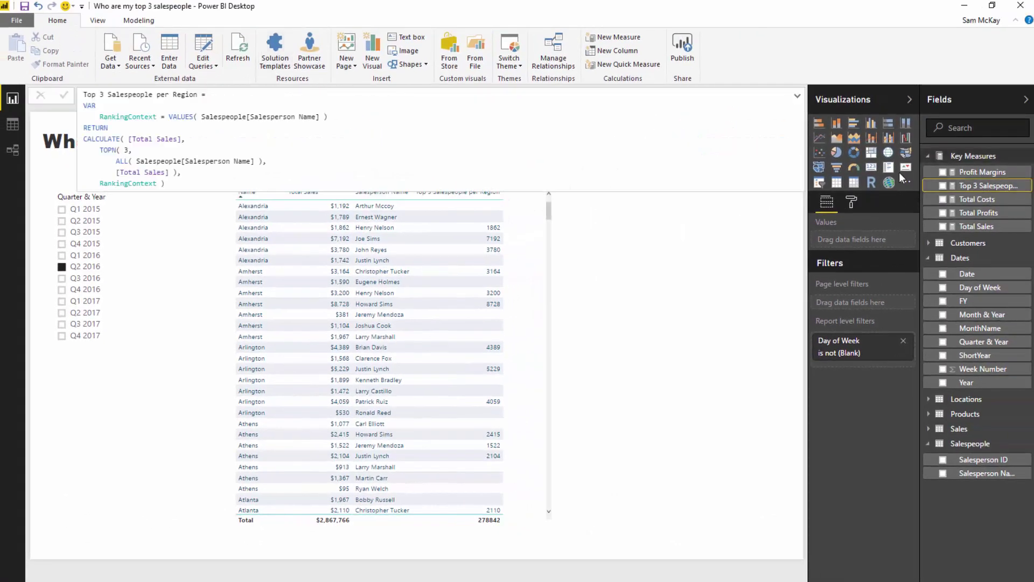
click(980, 172)
click(969, 186)
click(138, 19)
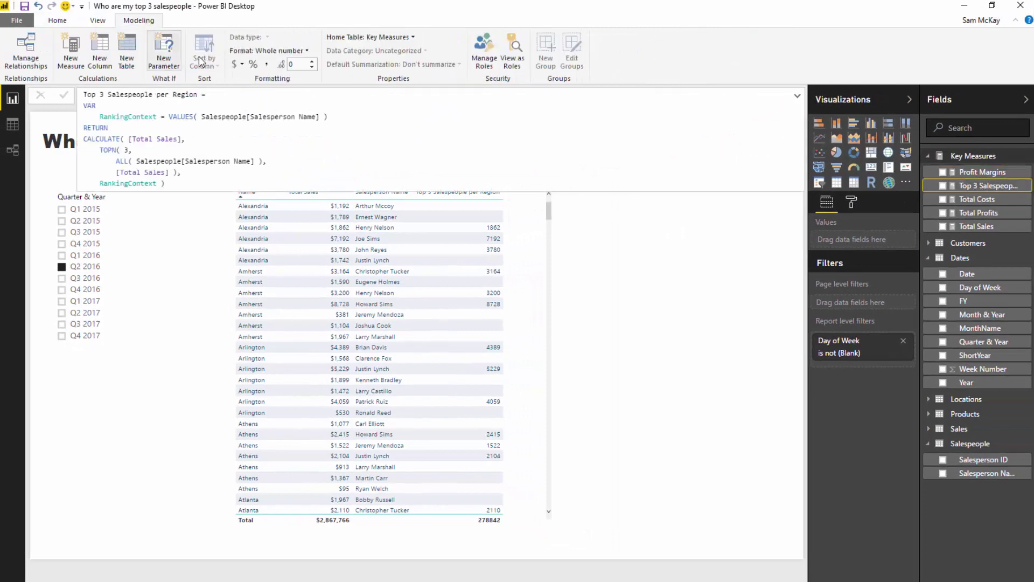
click(242, 64)
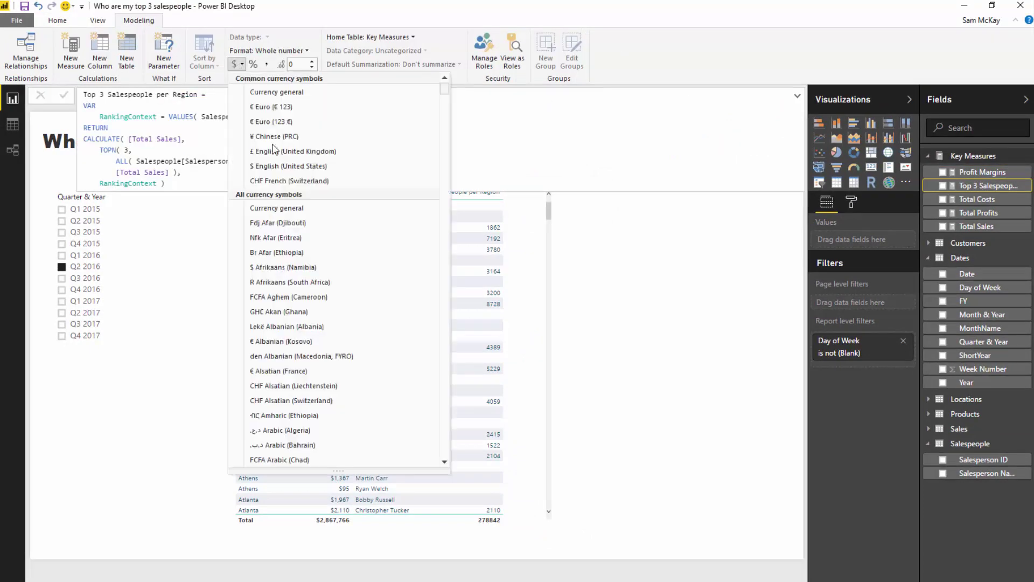
click(295, 171)
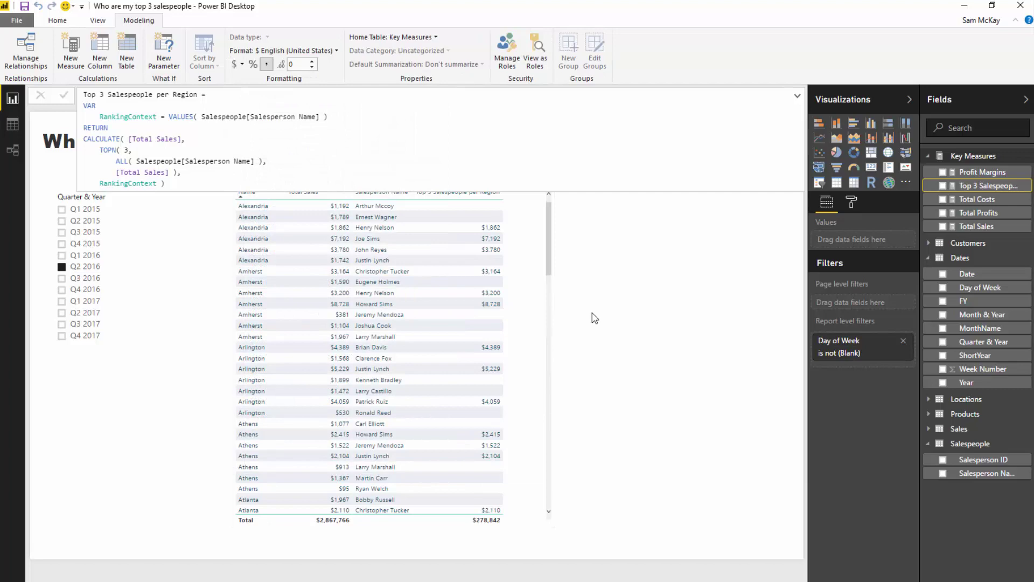
click(653, 313)
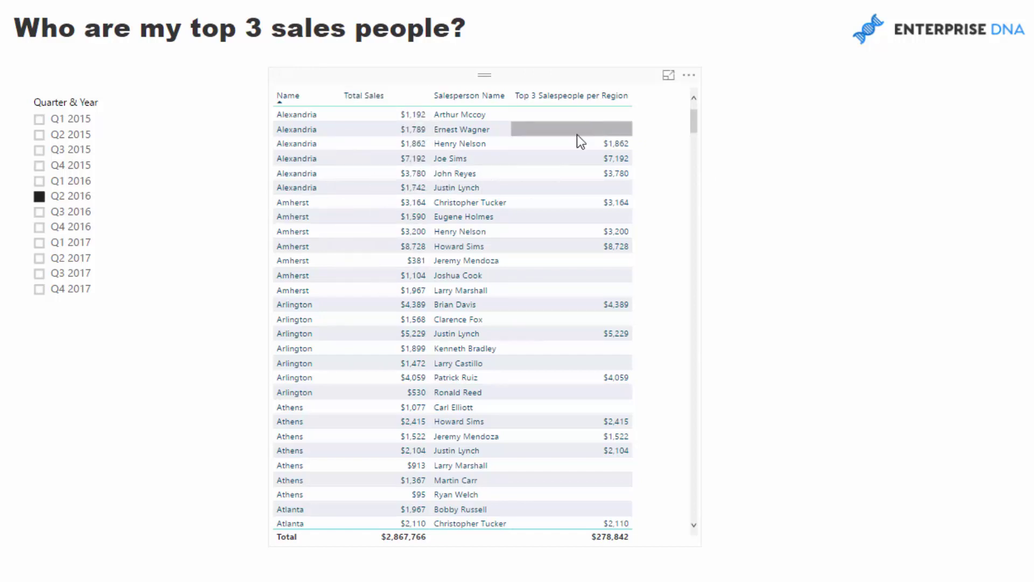
Step: Check the top 3 results by filtering the report to Q3 2016, Q4 2016 and Q1 2017 in turn
click(39, 211)
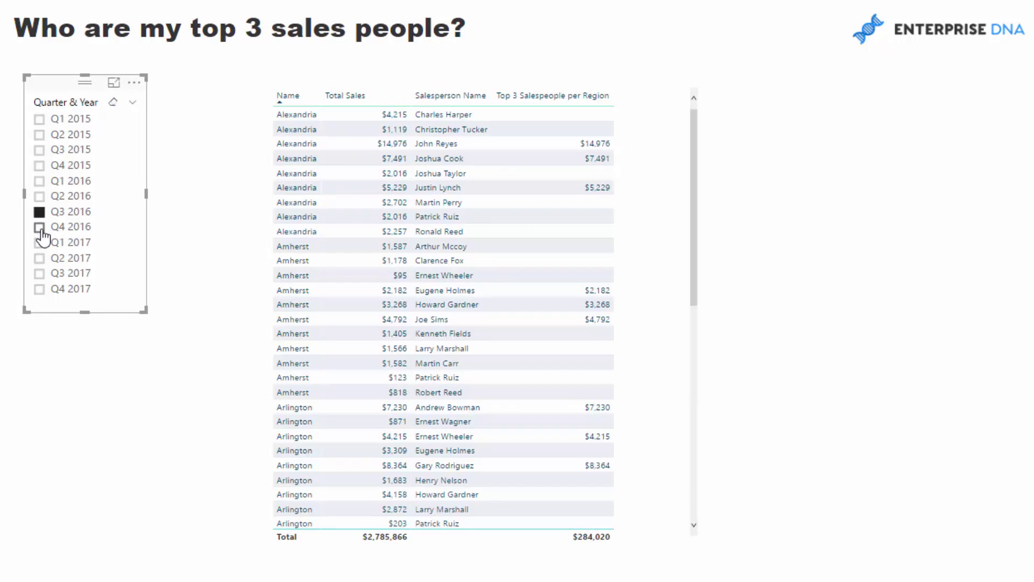
click(38, 226)
click(40, 243)
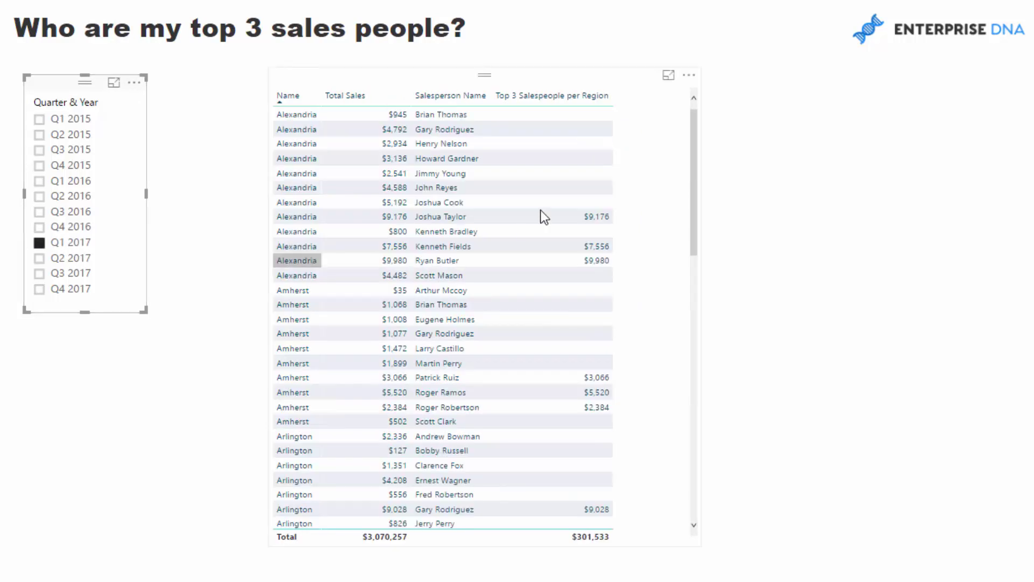
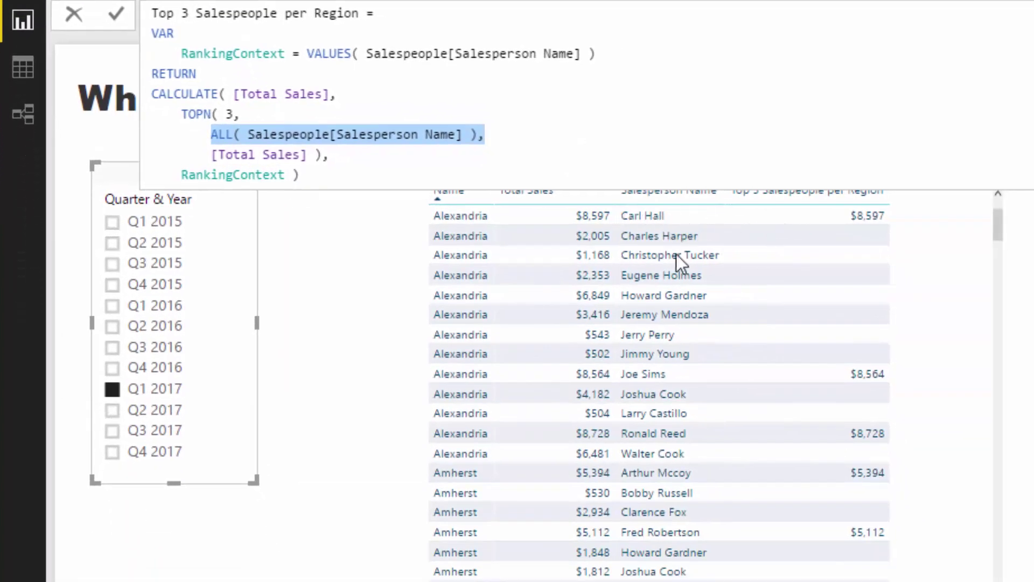
Step: Review the VALUES expression in RankingContext and the closing CALCULATE filter of the Top 3 Salespeople per Region measure
drag(654, 54, 309, 54)
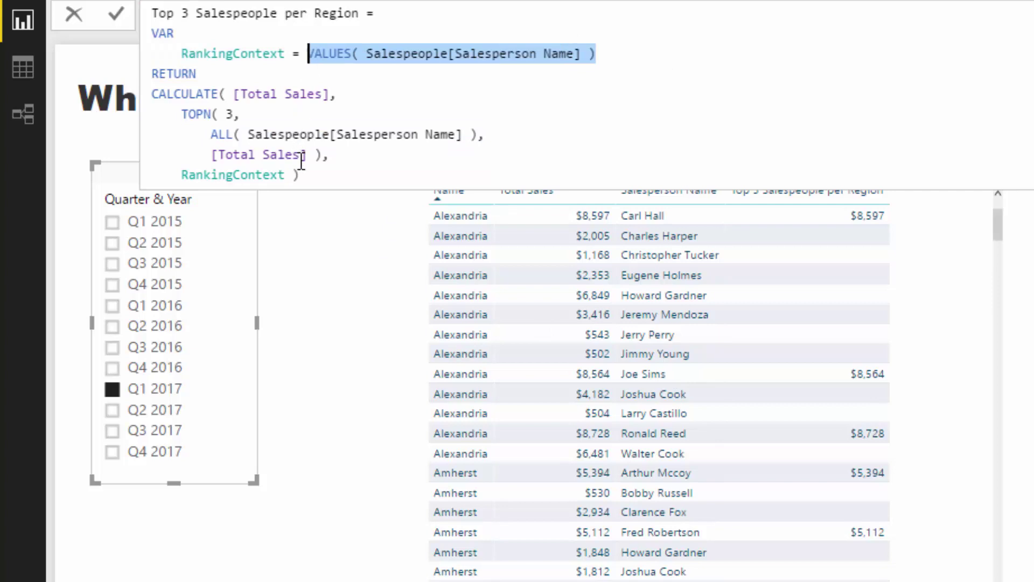
click(330, 173)
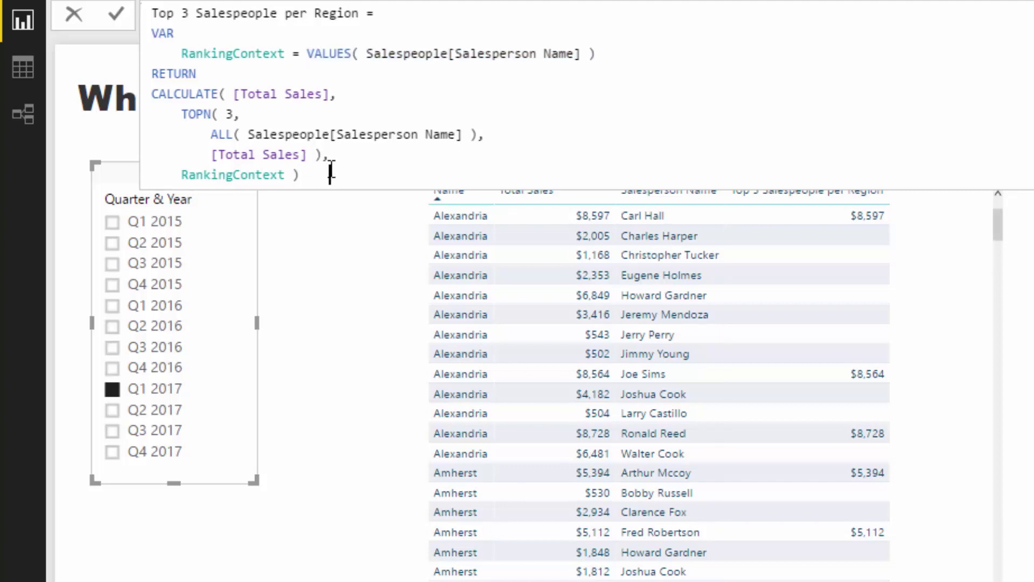
key(BackSpace)
text())
key(Return)
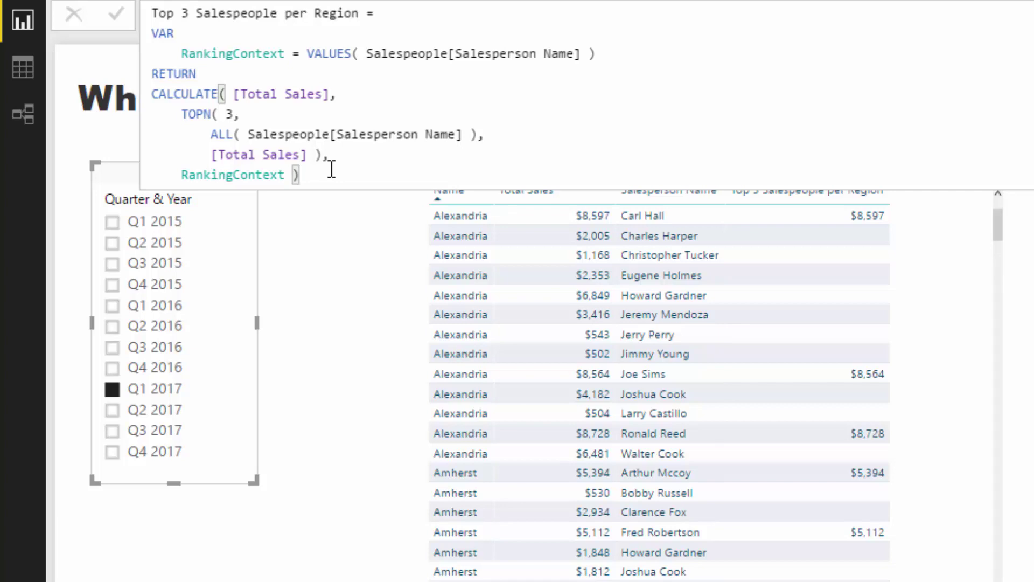
click(331, 169)
key(Return)
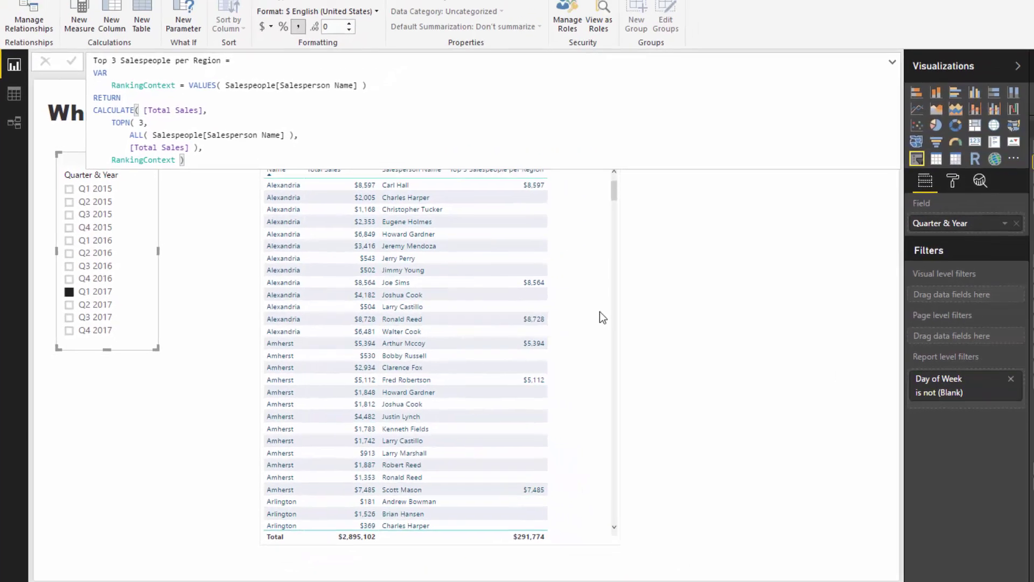
Step: Remove Total Sales from the table and place Top 3 Salespeople per Region before Salesperson Name
click(585, 254)
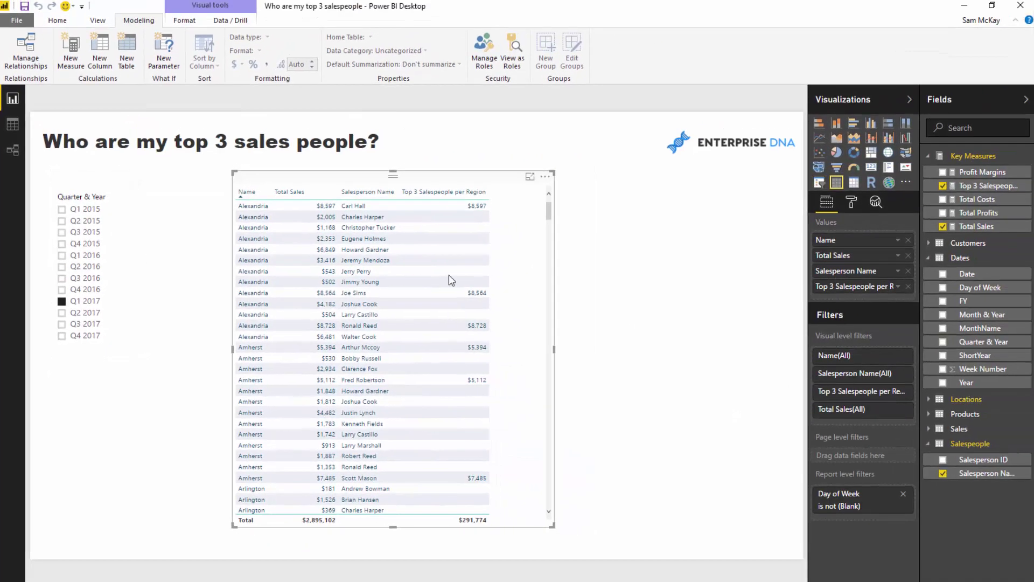
click(909, 255)
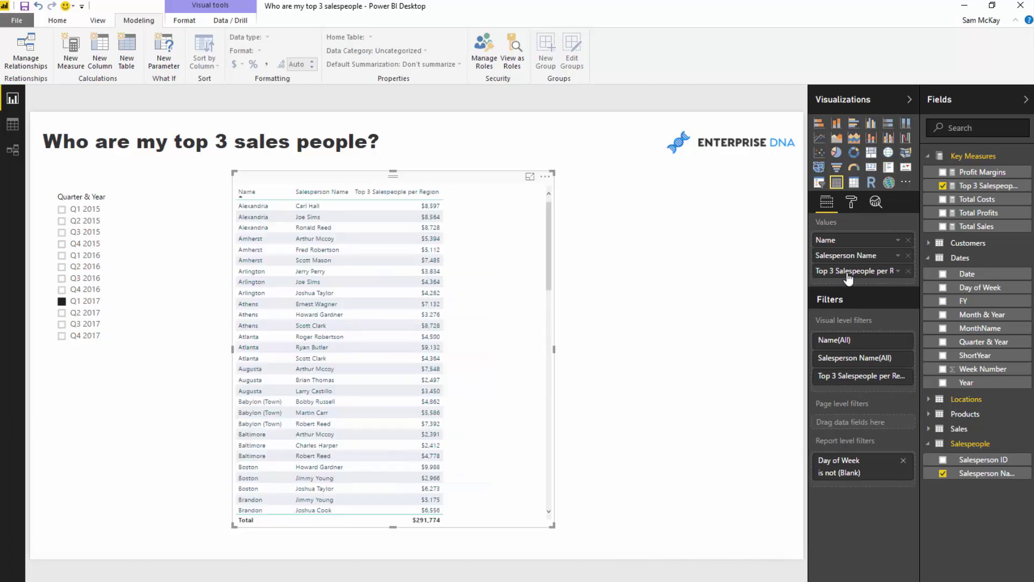
drag(867, 259, 868, 273)
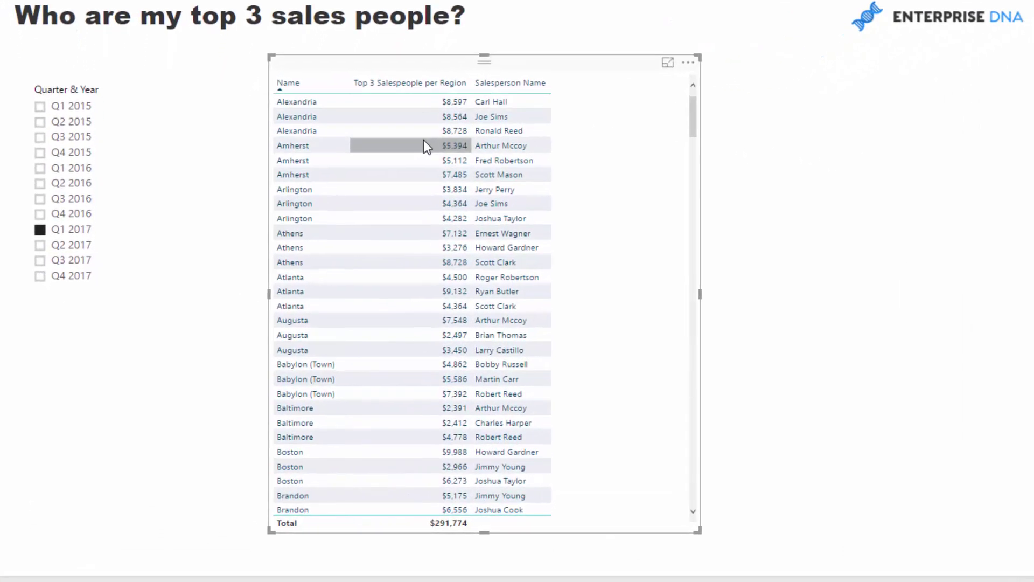
Step: Switch the Quarter & Year filter to Q4 2016 and finally to Q3 2016
click(62, 214)
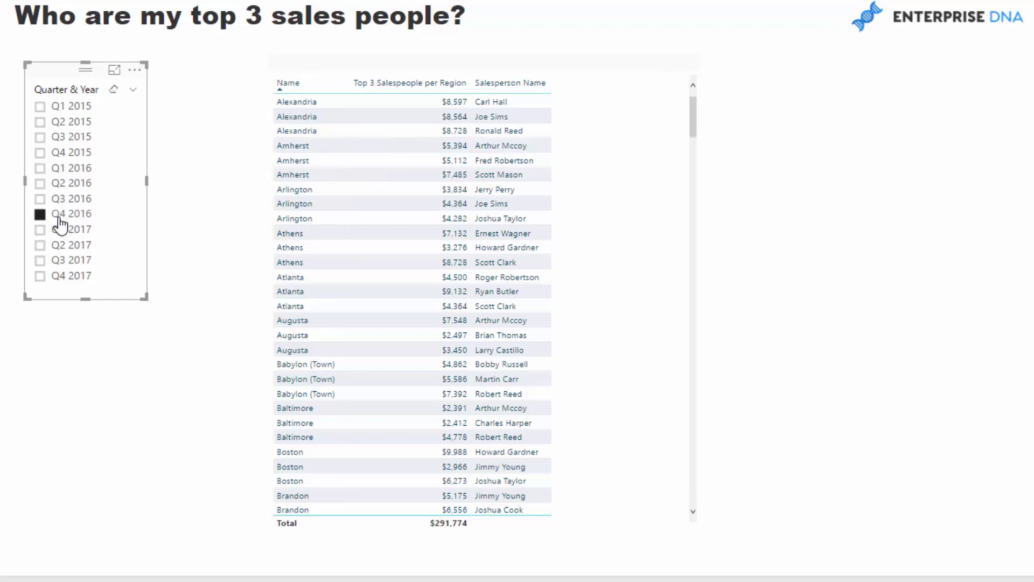
click(63, 200)
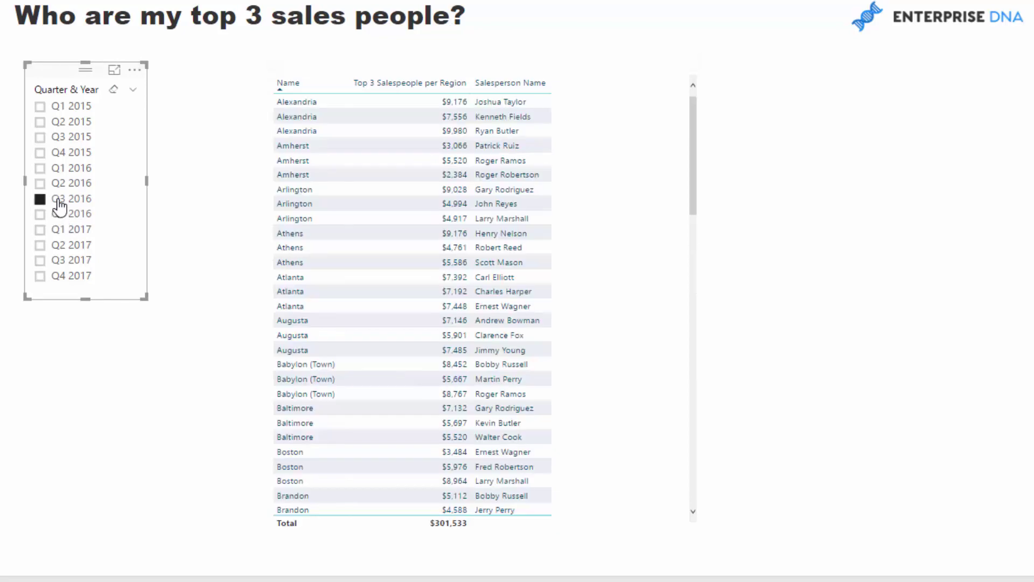
Step: Add data bars to the Top 3 Salespeople per Region column with a light blue positive bar
click(315, 66)
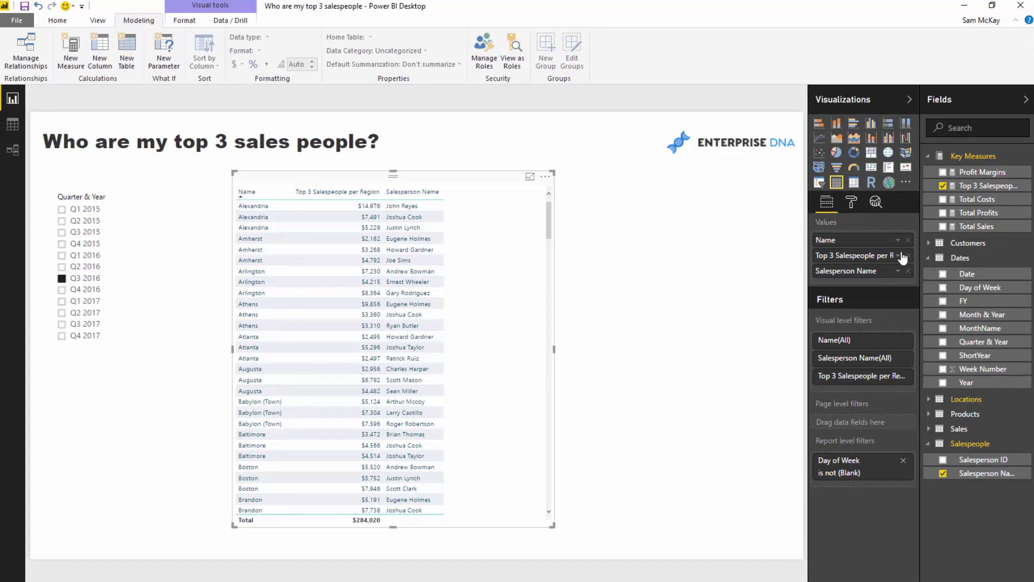
click(898, 255)
mouse_move(819, 294)
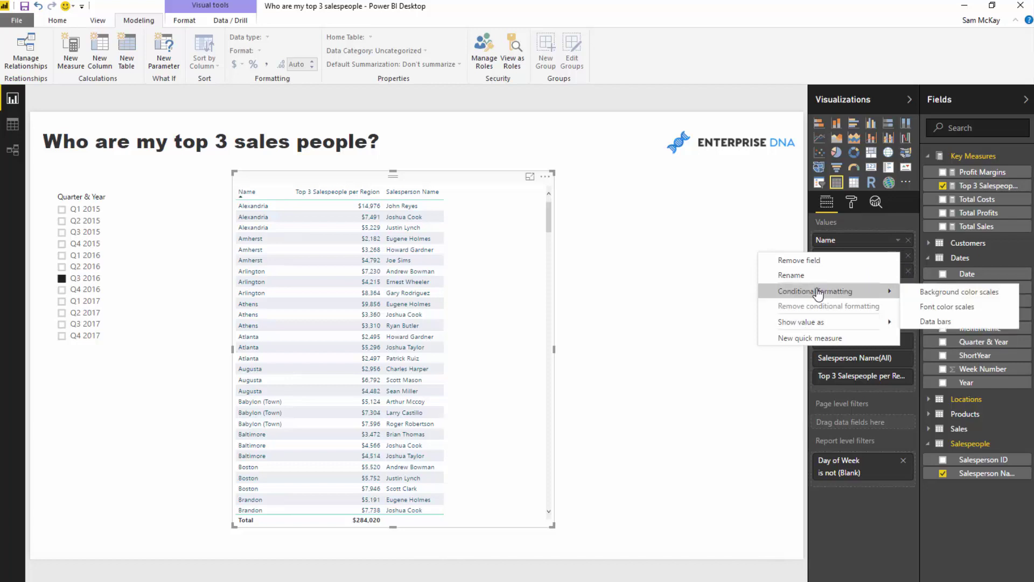
click(921, 321)
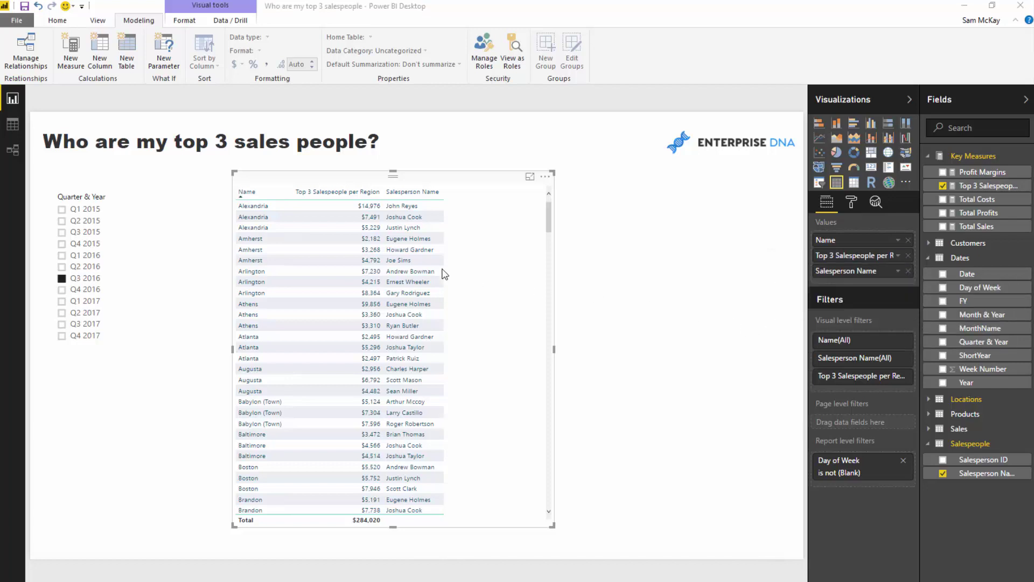
click(426, 332)
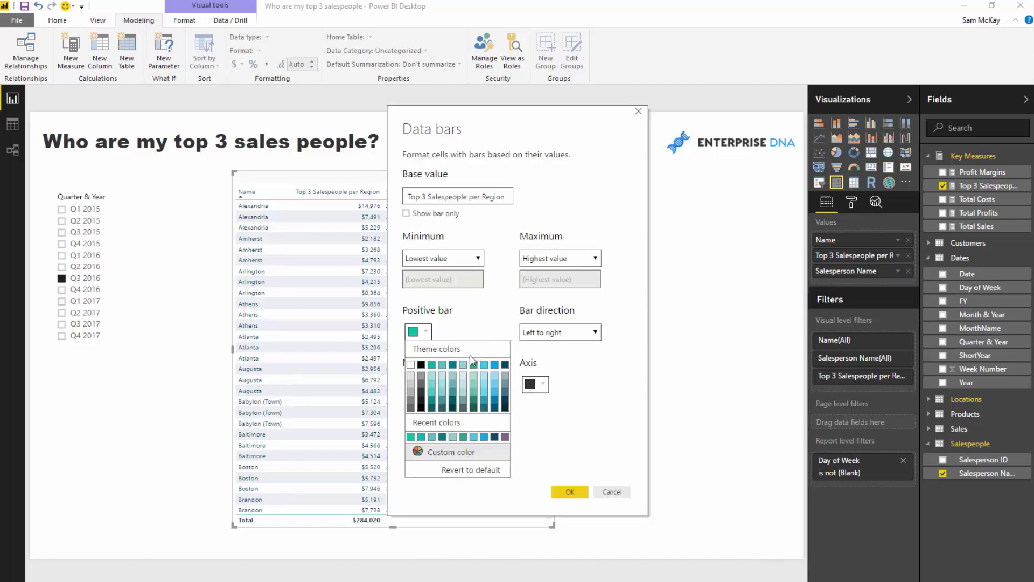
click(496, 387)
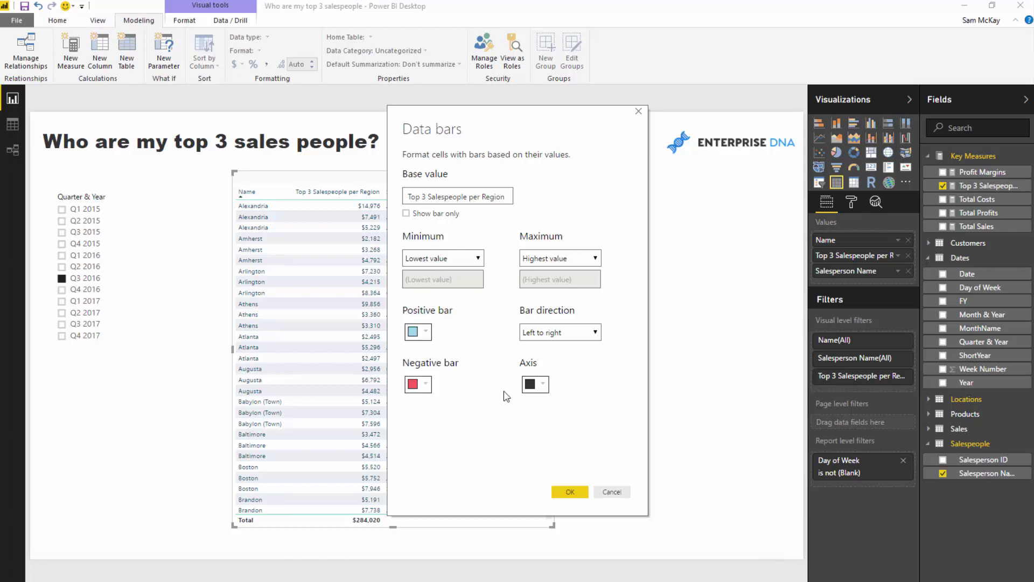
click(570, 491)
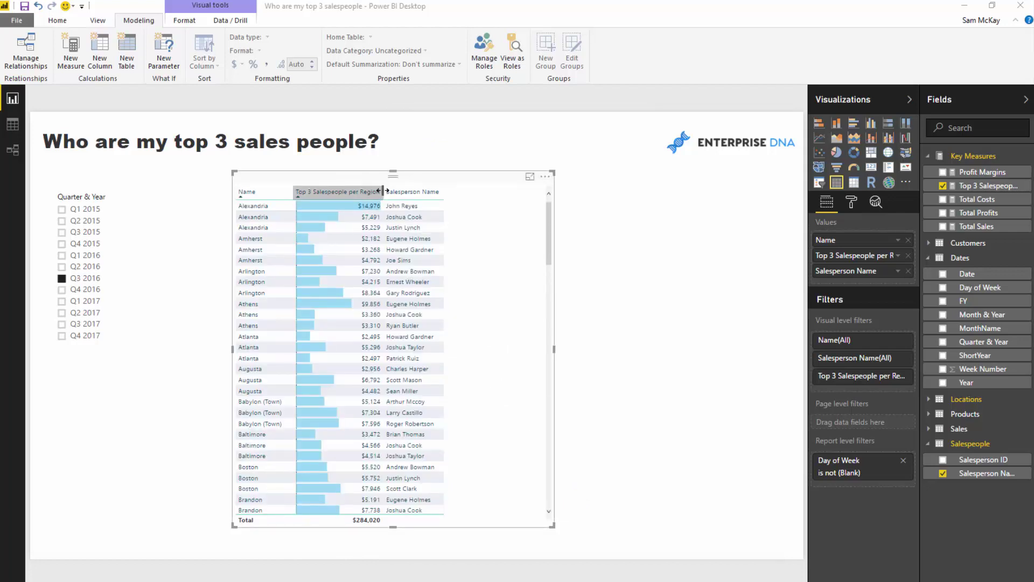
Step: Widen the Top 3 Salespeople per Region column, then move the table away from the slicer and adjust its frame width
drag(383, 192, 575, 189)
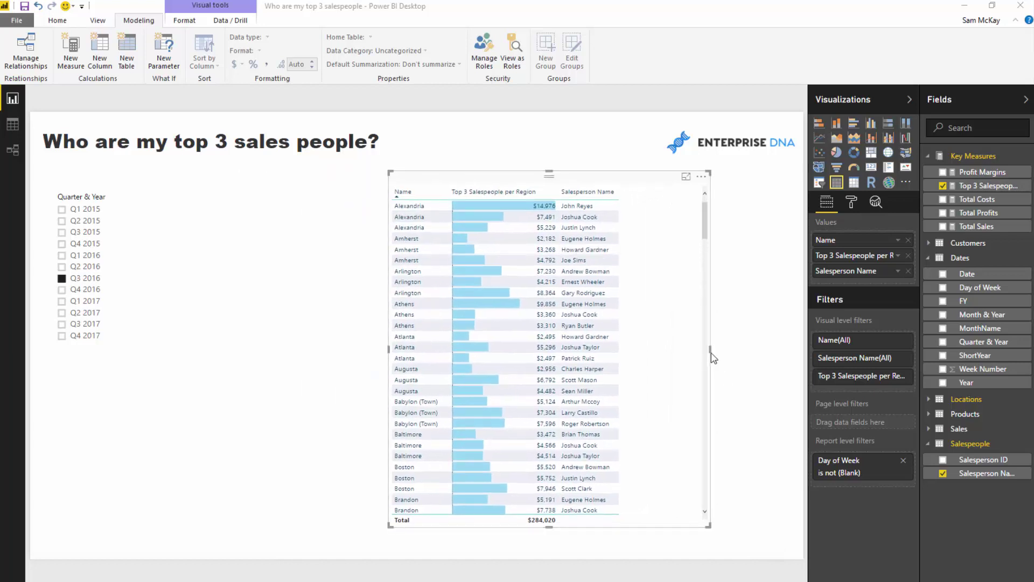
drag(713, 357, 669, 350)
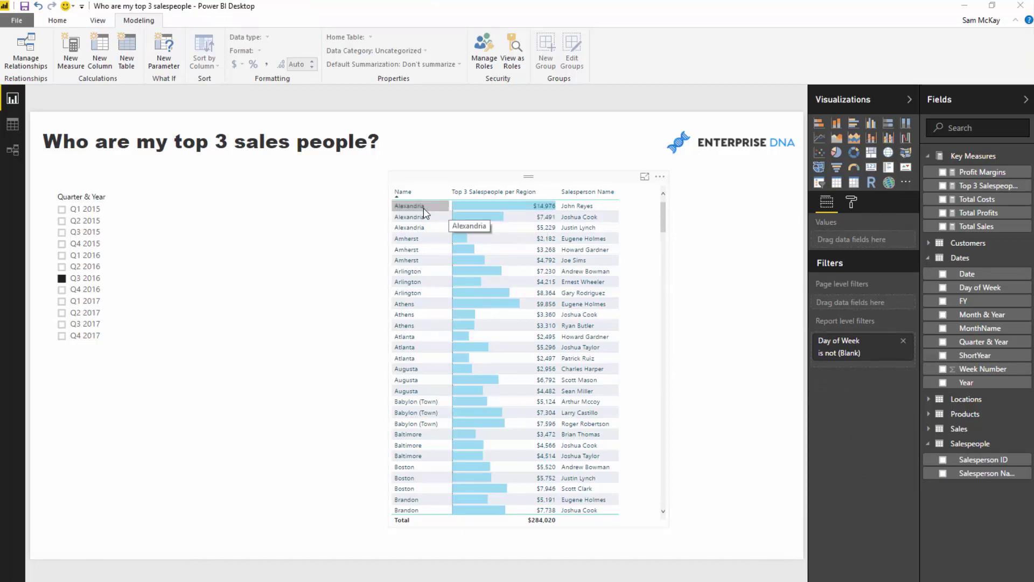
click(467, 185)
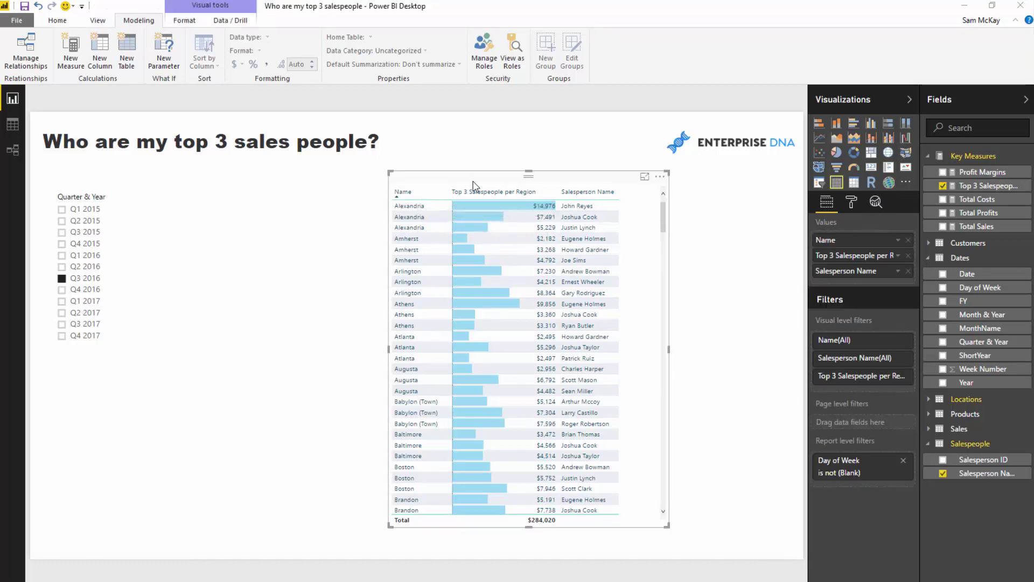
drag(598, 197, 571, 197)
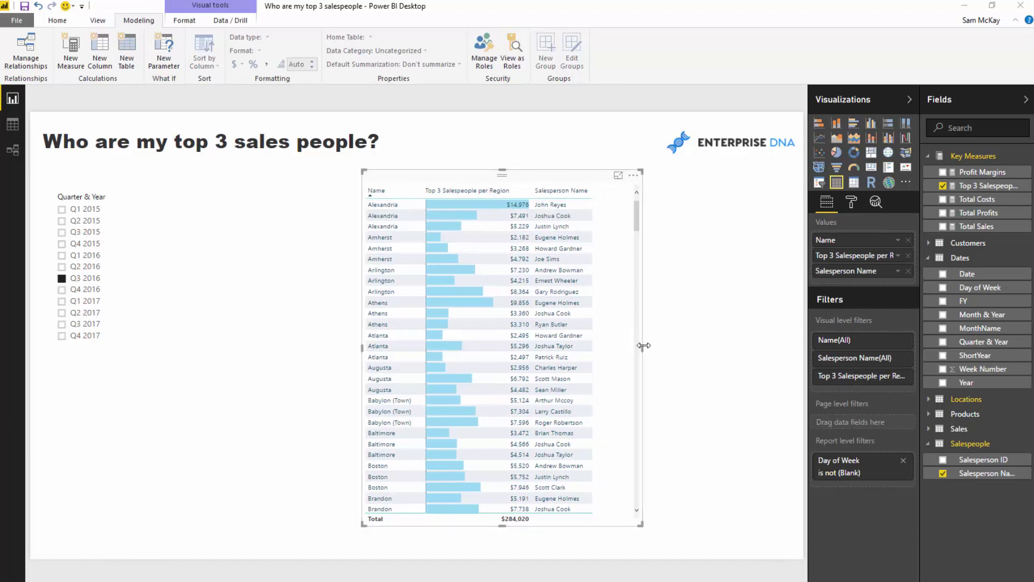
drag(648, 350, 699, 350)
click(425, 163)
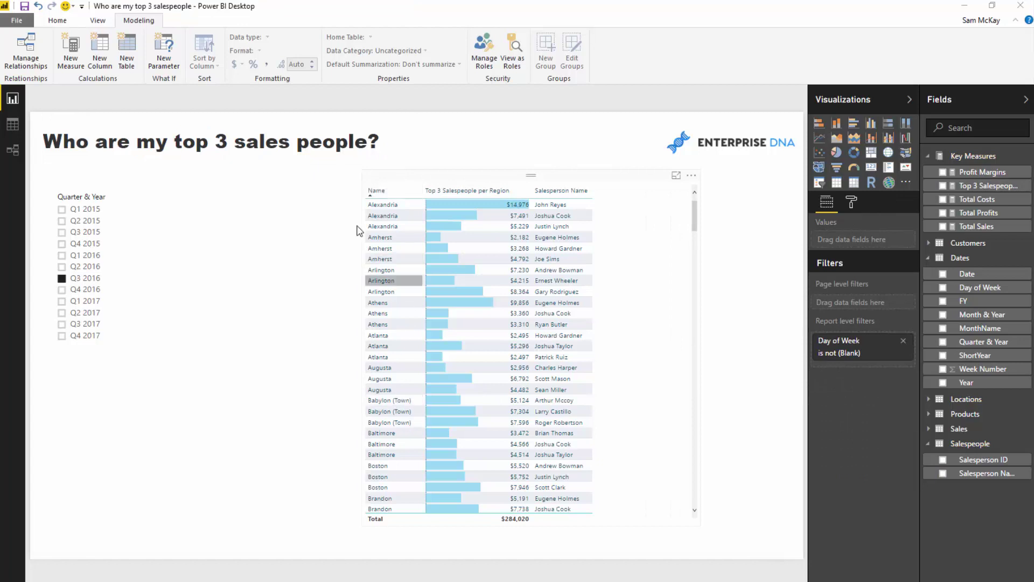
Step: Shift the table further towards the page's right side and narrow its frame to fit the three columns
mouse_move(466, 210)
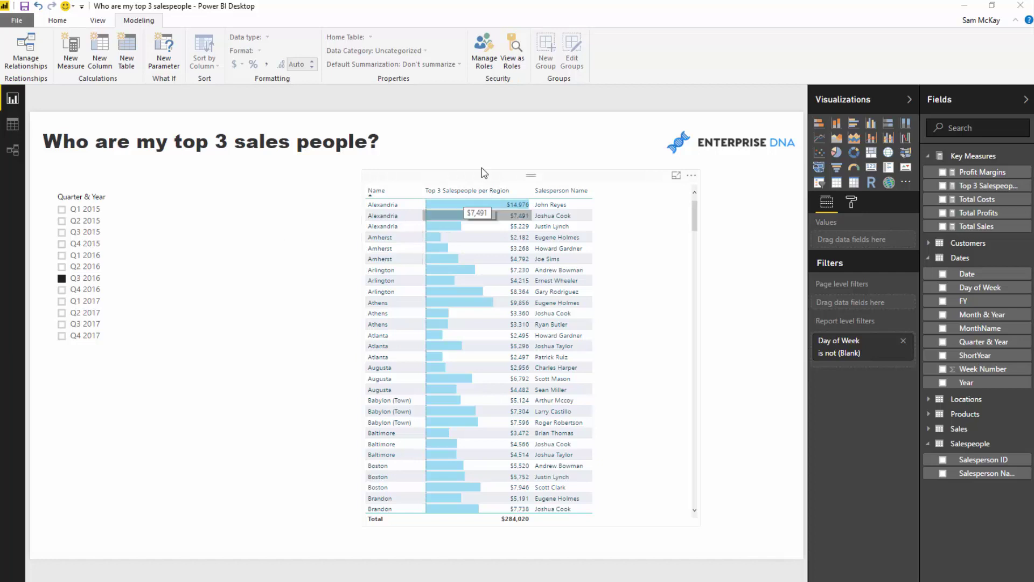
drag(489, 208, 507, 208)
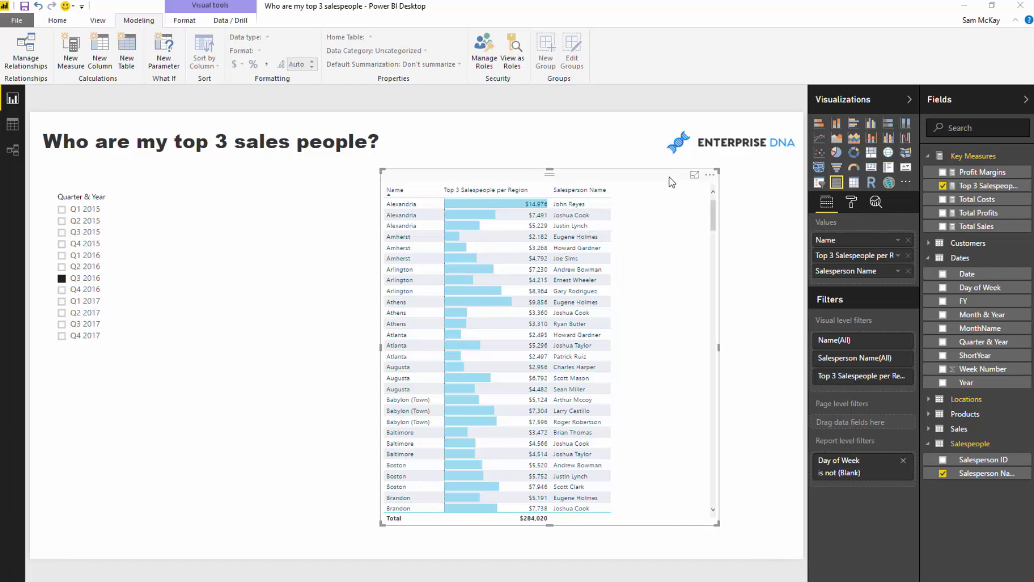
drag(667, 179, 695, 180)
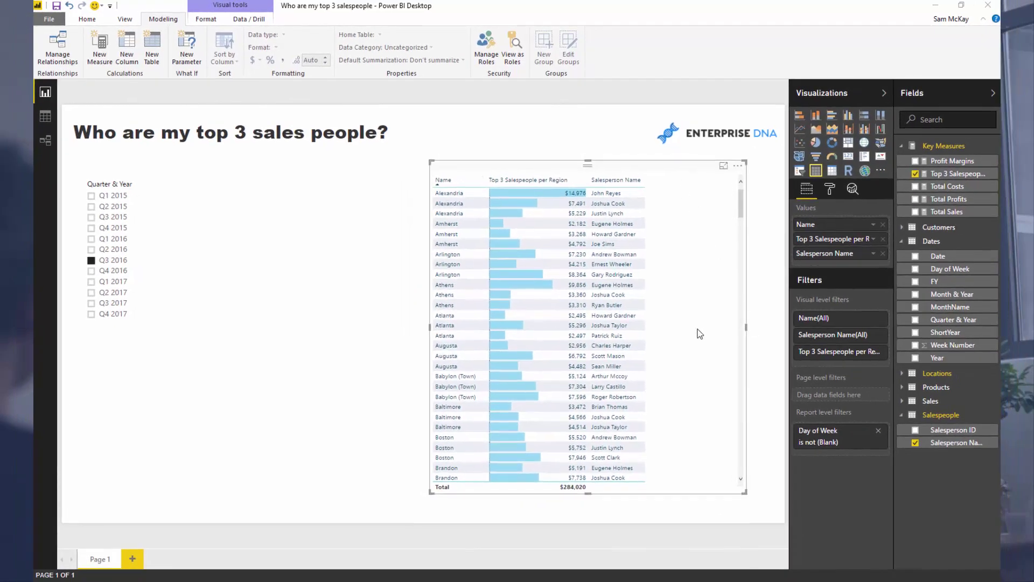
drag(699, 334, 690, 330)
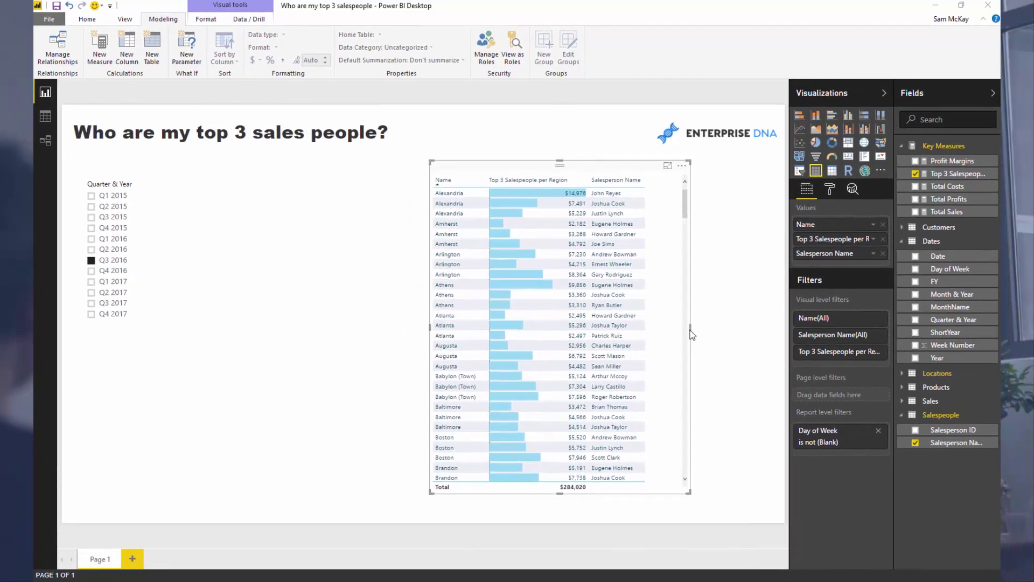
Step: Shift the table closer to the page's right edge, then expand the Locations fields with no visual selected
drag(638, 177, 660, 172)
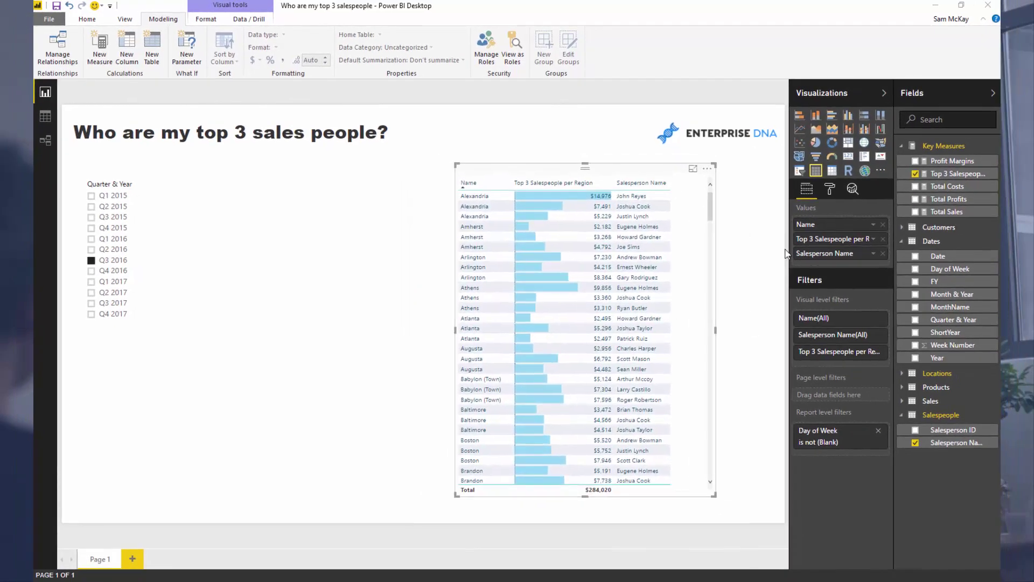
click(901, 374)
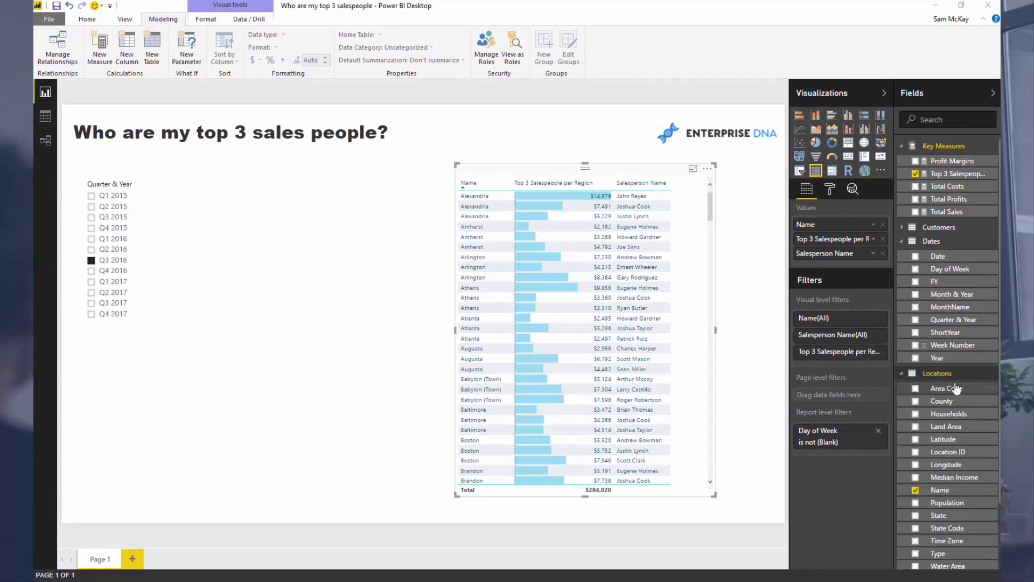
click(734, 212)
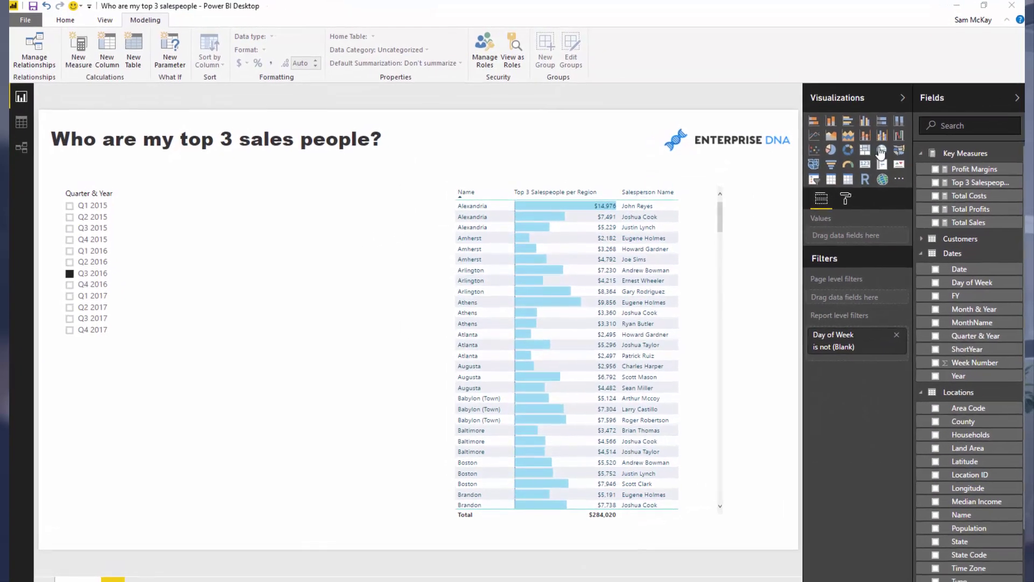
Step: Add an empty map visual, place it between the slicer and the table, and enlarge it up and to the left
click(864, 142)
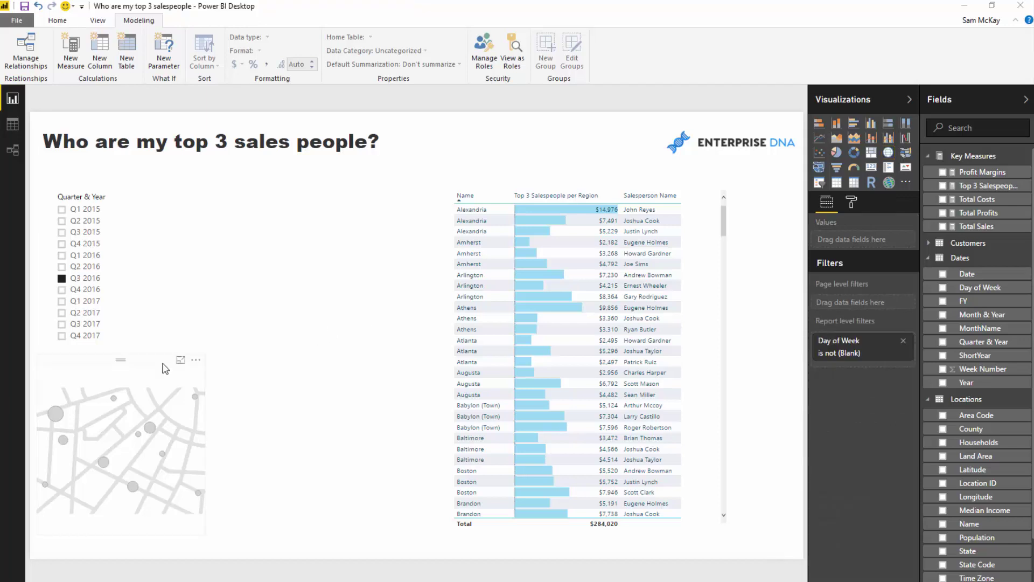
drag(165, 368, 388, 369)
click(265, 358)
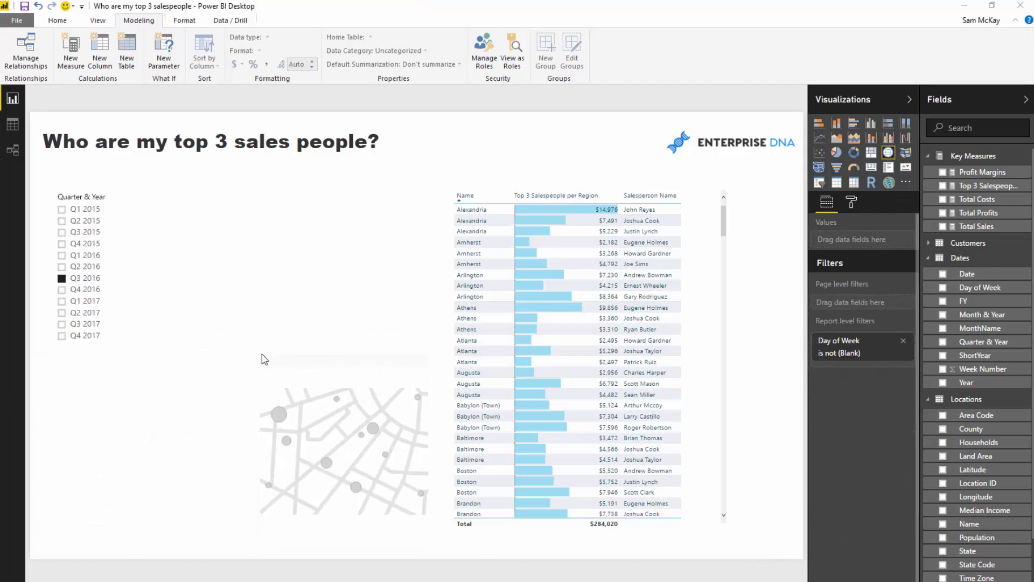
drag(265, 359, 186, 306)
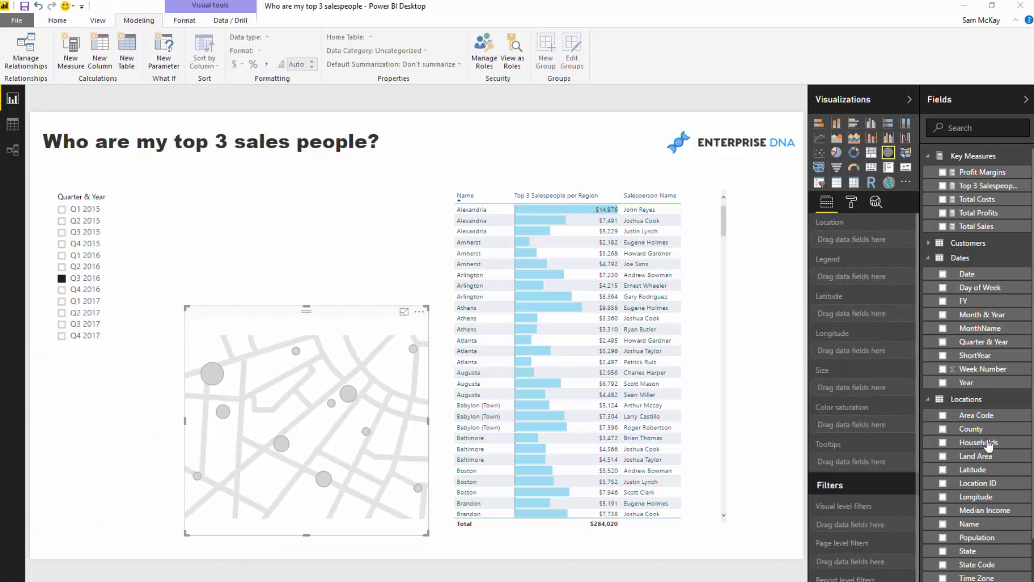
Step: Plot the map by the Locations Latitude and Longitude fields with bubbles sized by Total Sales, and enlarge its frame slightly
scroll(975, 377, down, 3)
drag(973, 388, 861, 313)
drag(975, 415, 867, 356)
scroll(975, 269, up, 3)
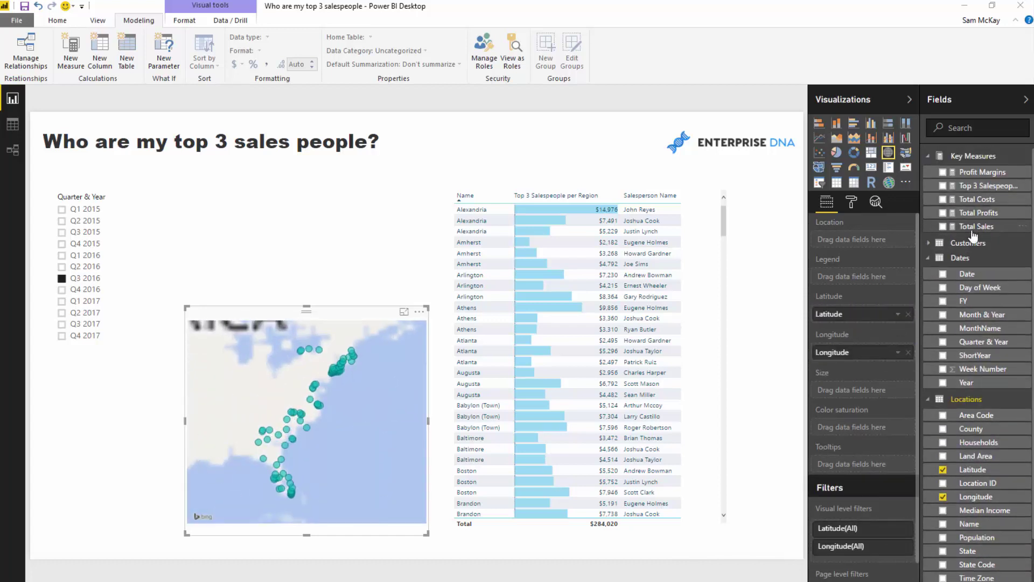
drag(978, 226, 864, 396)
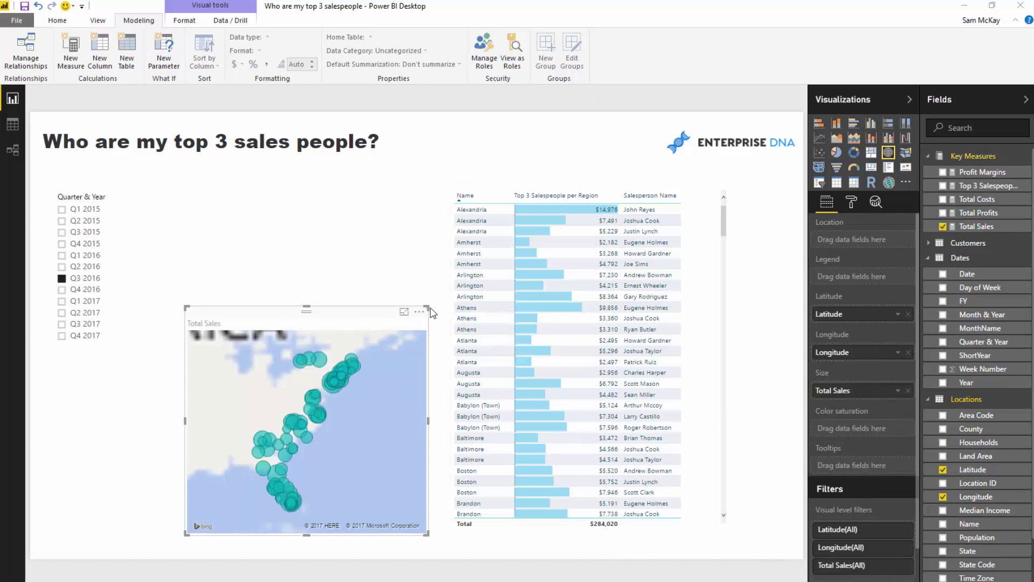
drag(428, 304, 436, 299)
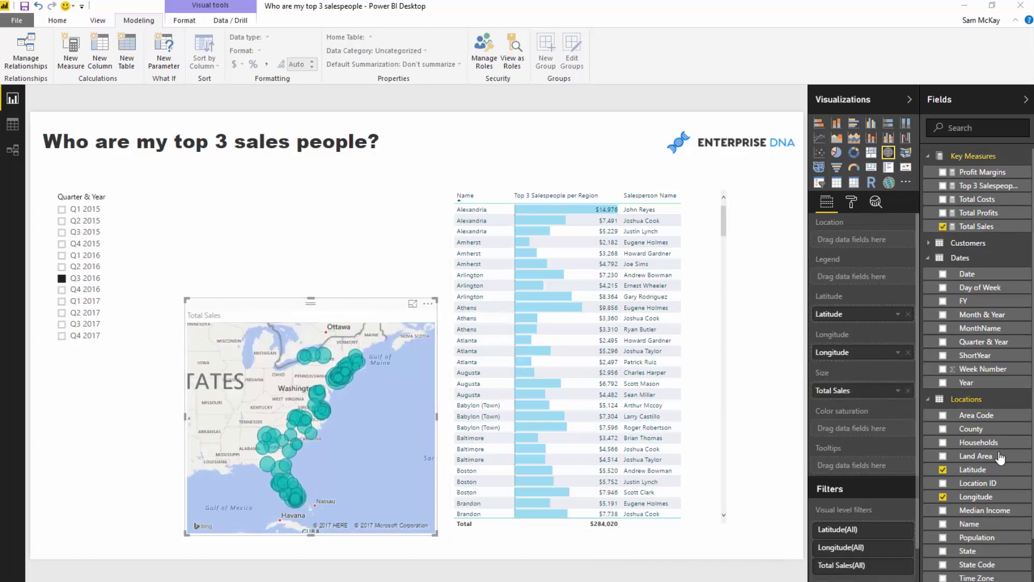
Step: Create a donut chart of Total Sales by State Code above the map
scroll(994, 509, down, 3)
drag(978, 483, 269, 238)
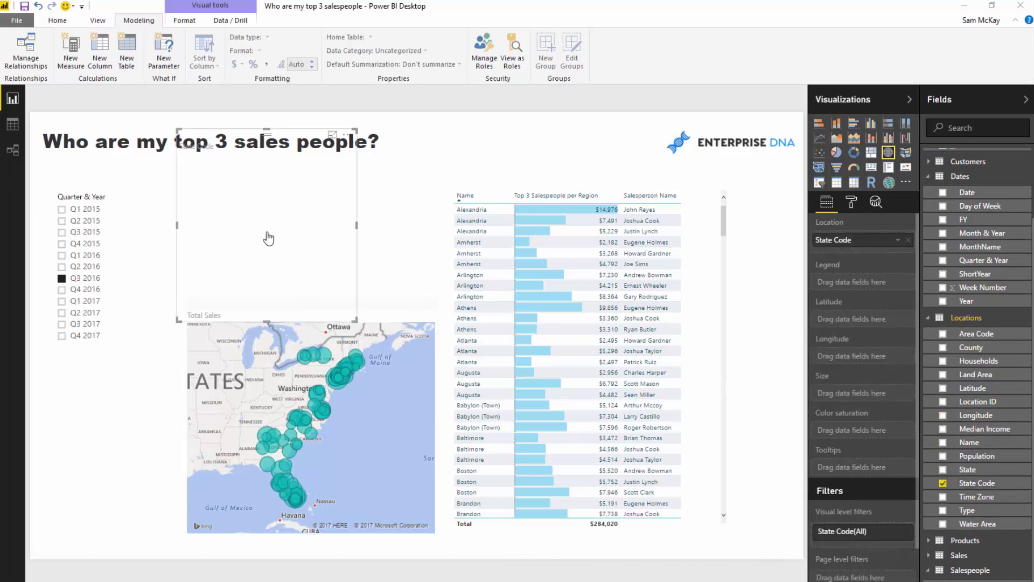
click(854, 152)
scroll(970, 216, up, 3)
drag(979, 226, 843, 320)
Step: Sort the donut chart by Total Sales and fit it beneath the page title, arranged above the map
click(347, 134)
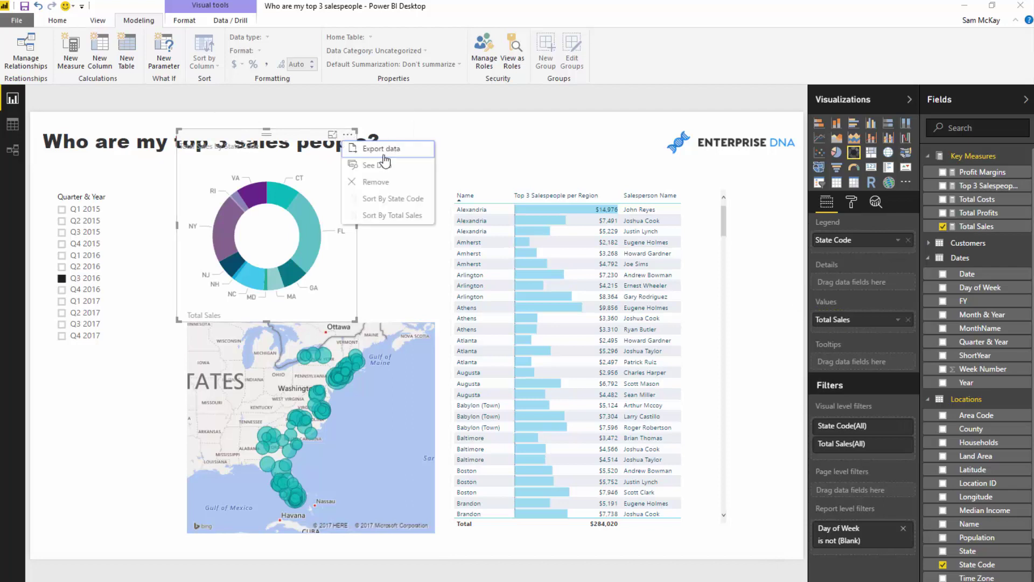
click(384, 199)
drag(357, 129, 397, 162)
click(384, 169)
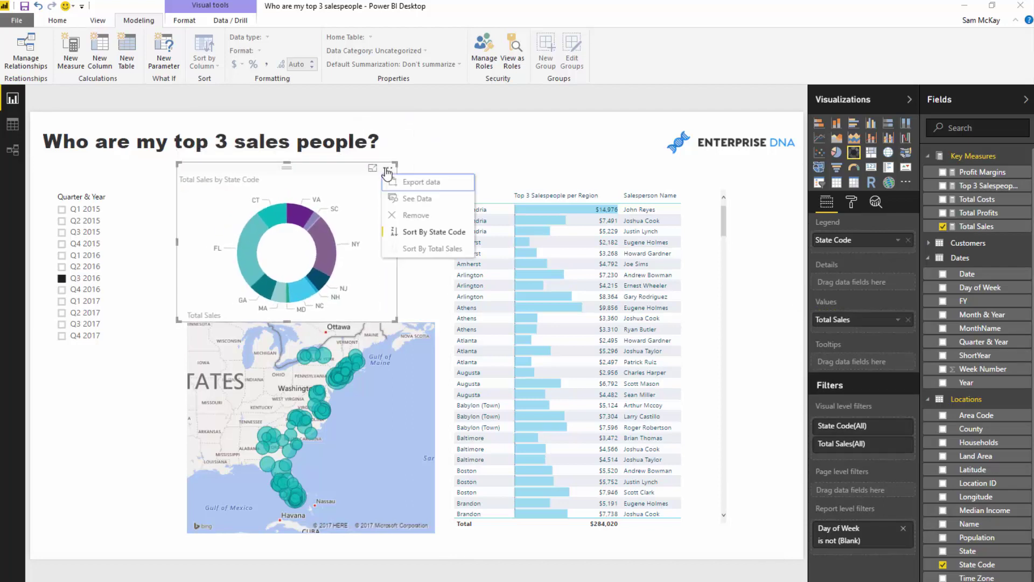
click(416, 254)
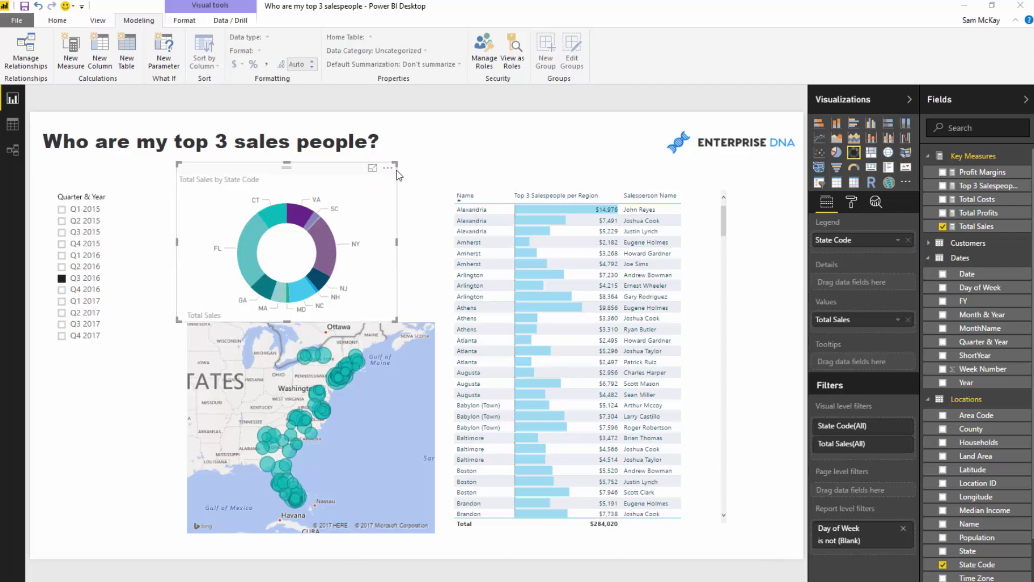
drag(390, 184, 356, 184)
drag(350, 321, 350, 333)
Step: Cross-filter the report by the FL slice, the Gainesville map bubble and the Davie map bubble, and clear the map selection
click(335, 235)
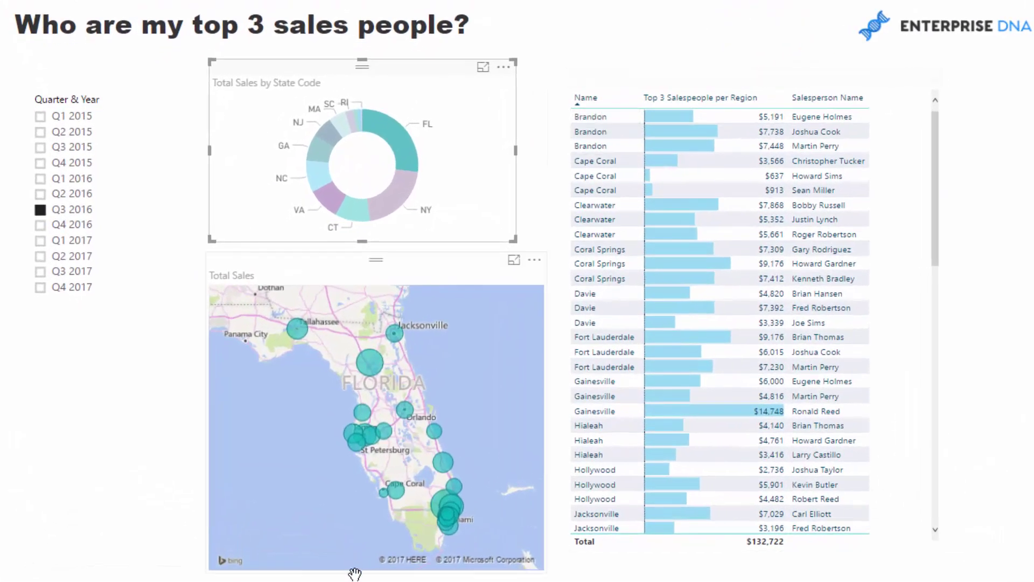
click(370, 366)
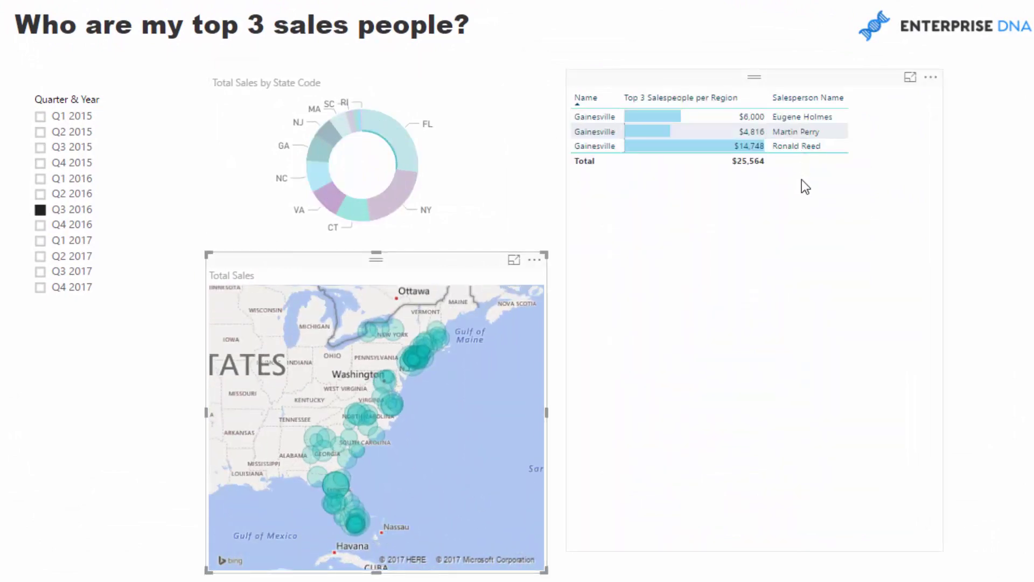
click(358, 519)
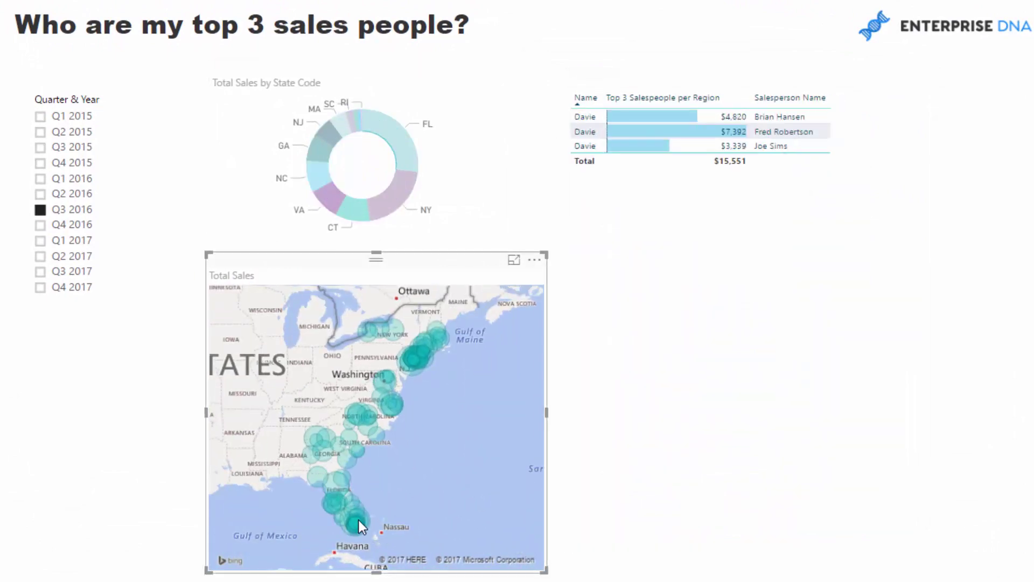
click(353, 524)
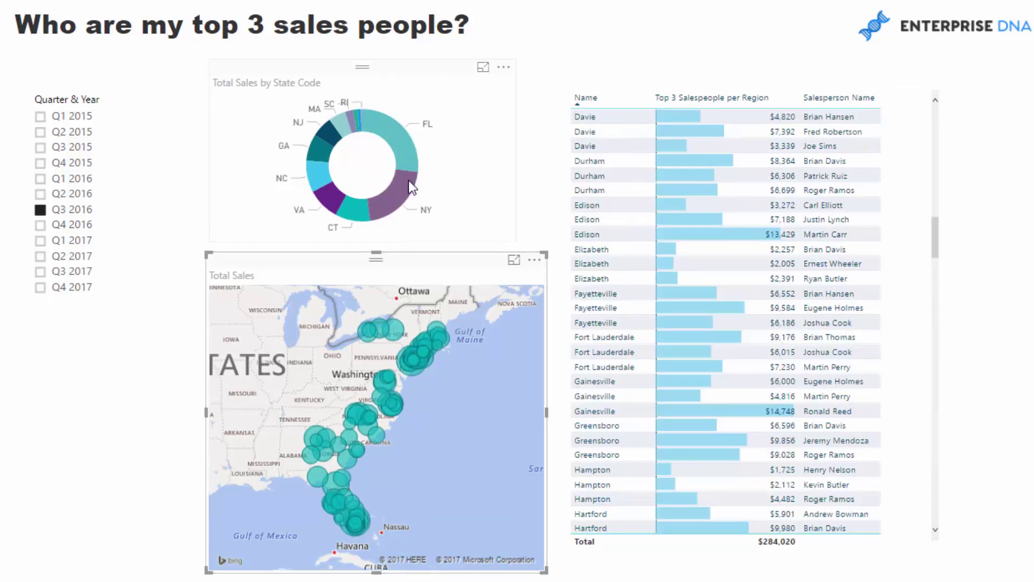
Step: Filter the report to the NY slice of the donut chart, examine its top salespeople per region, and clear the selection
mouse_move(412, 188)
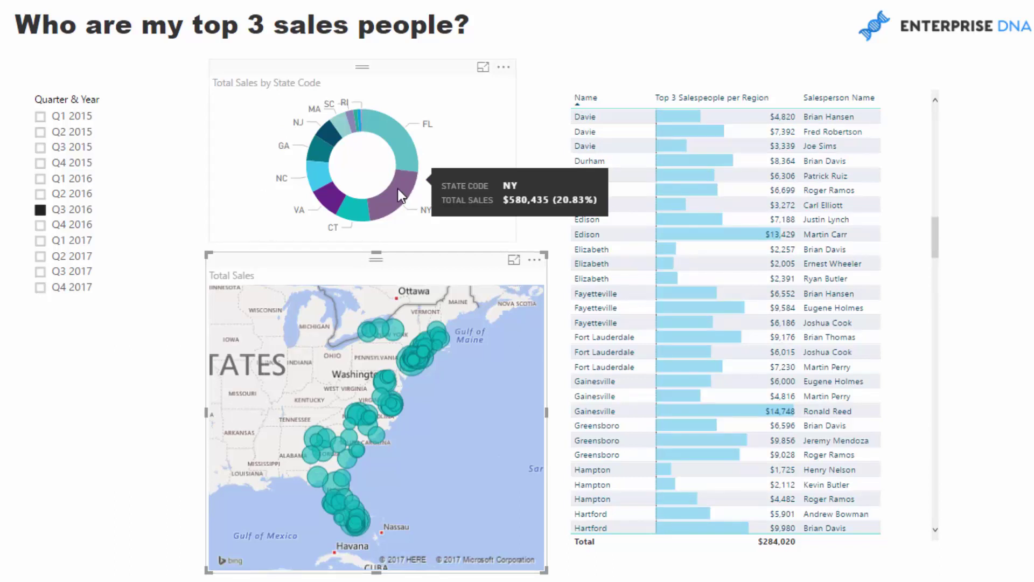
click(399, 188)
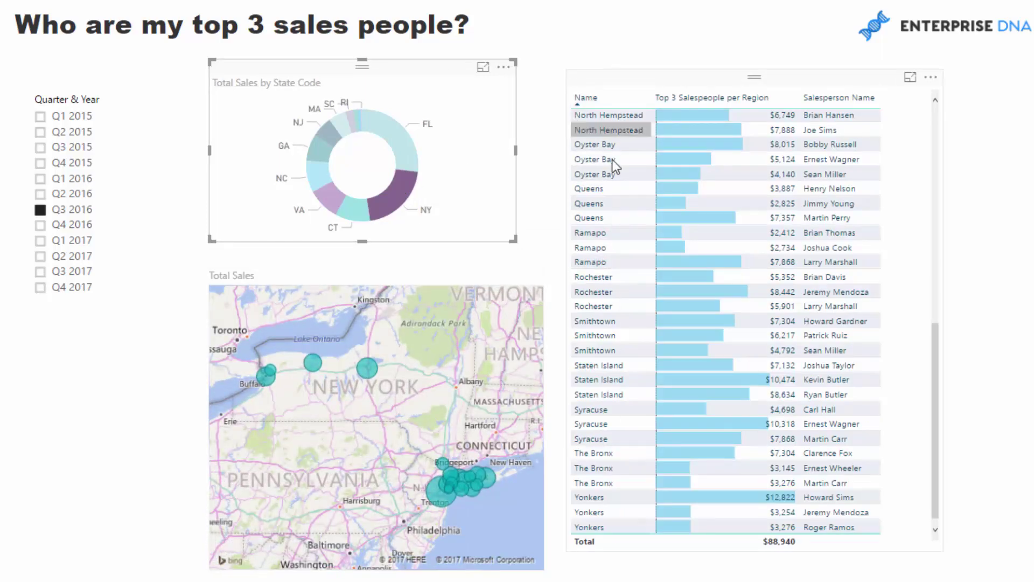
mouse_move(770, 322)
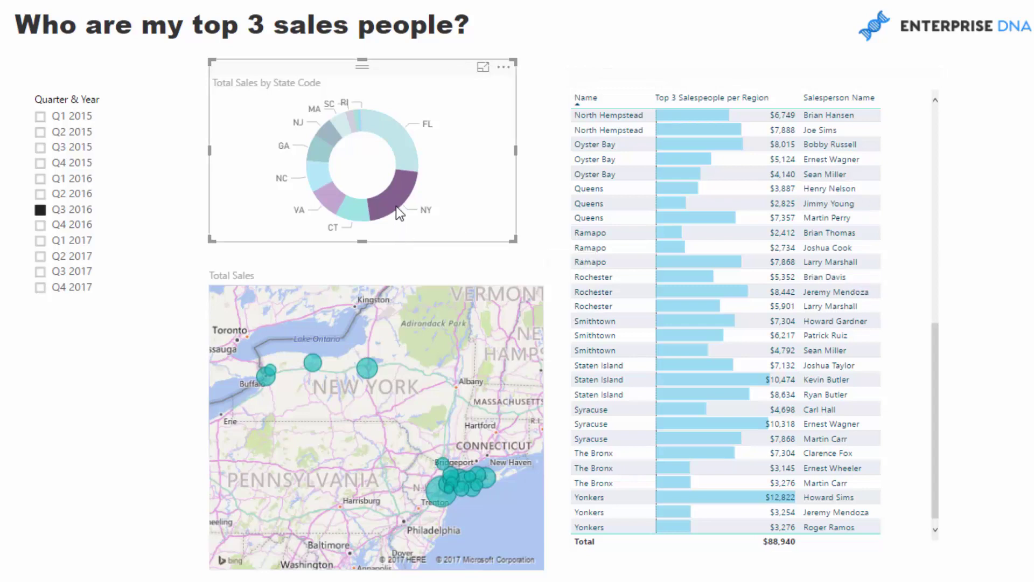
mouse_move(398, 197)
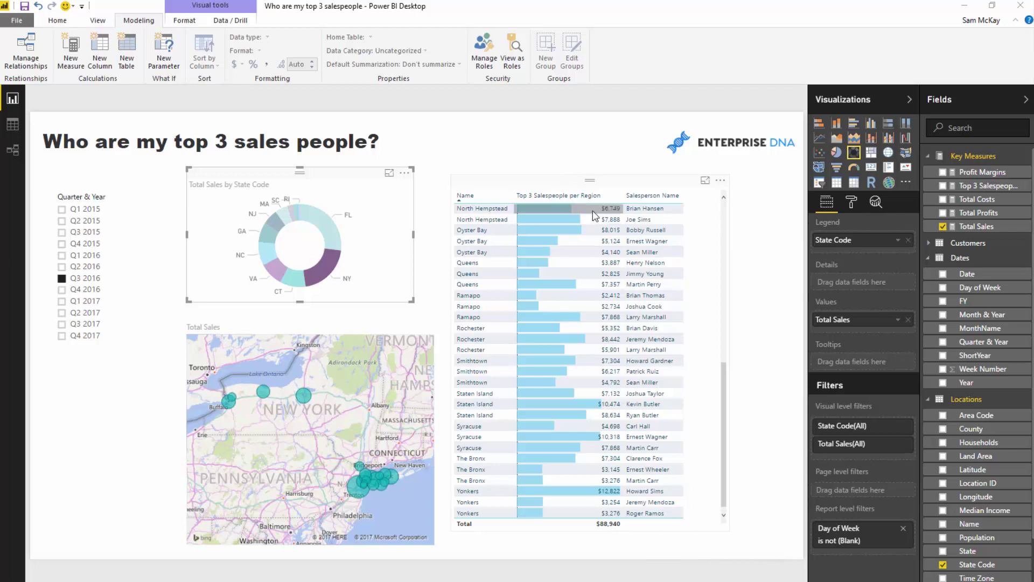
mouse_move(595, 215)
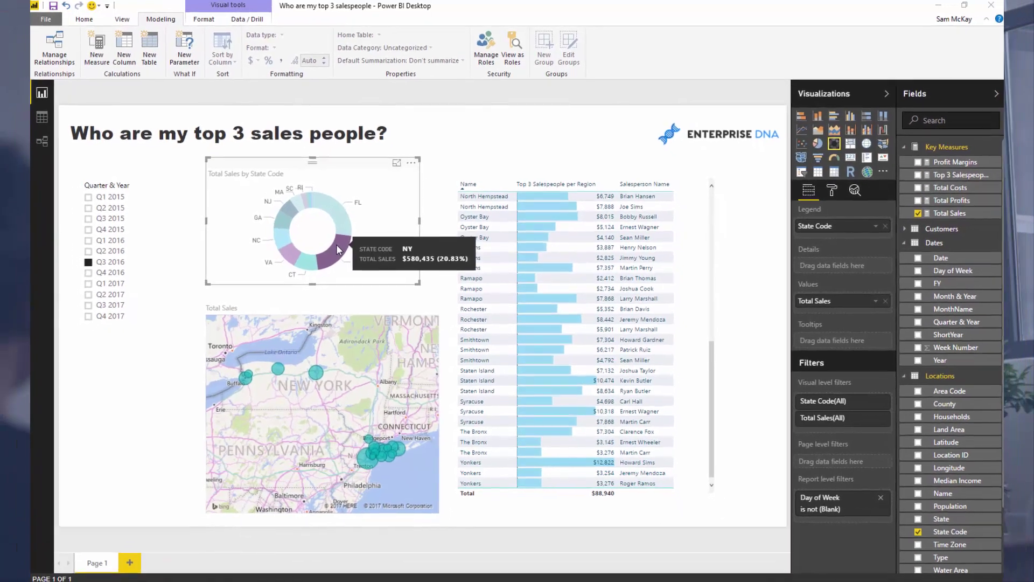
click(338, 249)
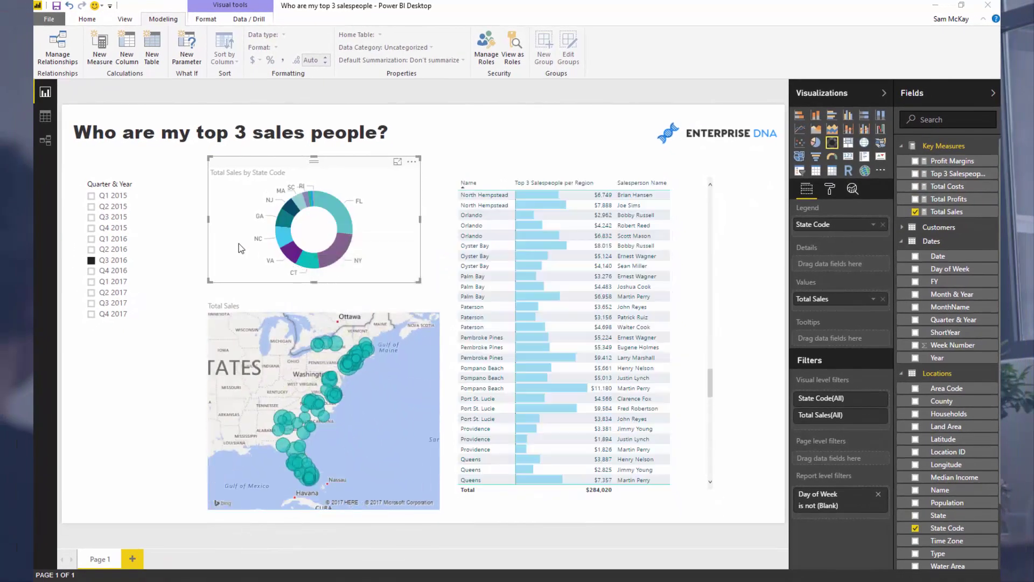